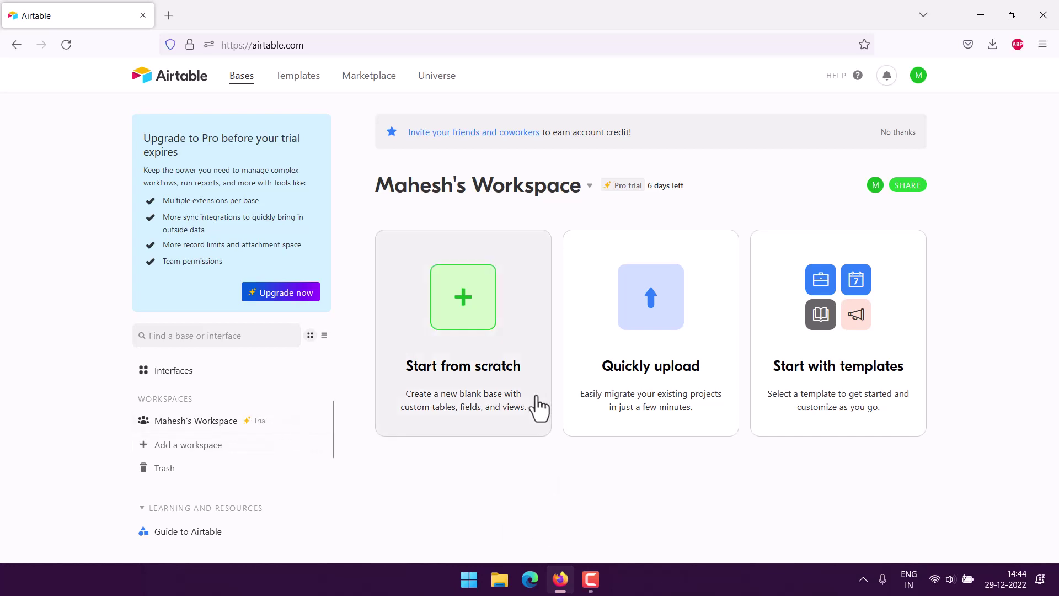
Create a new blank base from scratch.
click(476, 349)
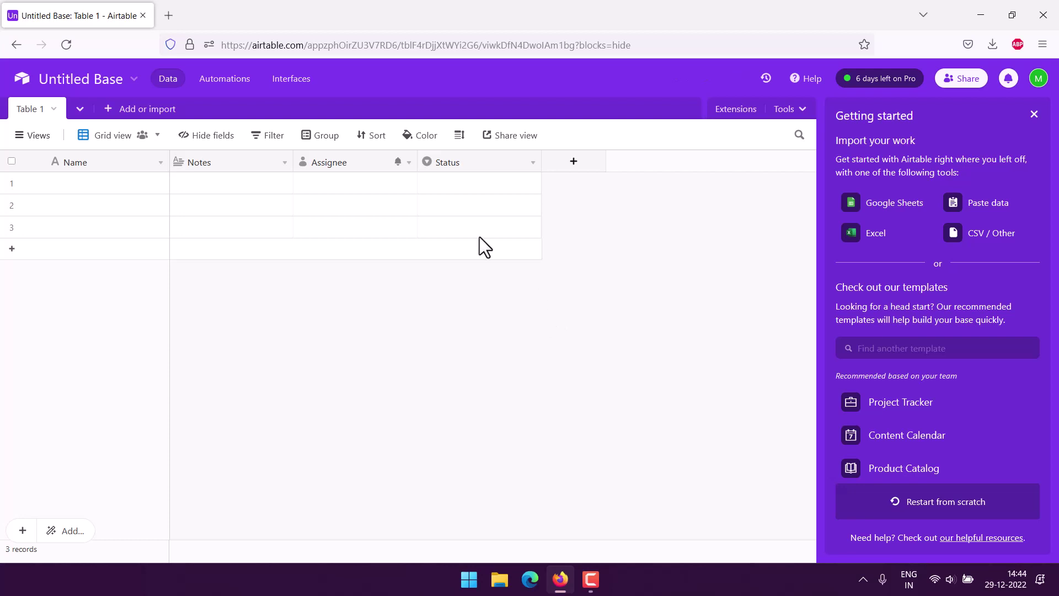
Delete the Status, Assignee and Notes fields from Table 1.
click(532, 163)
scroll(479, 375, down, 1)
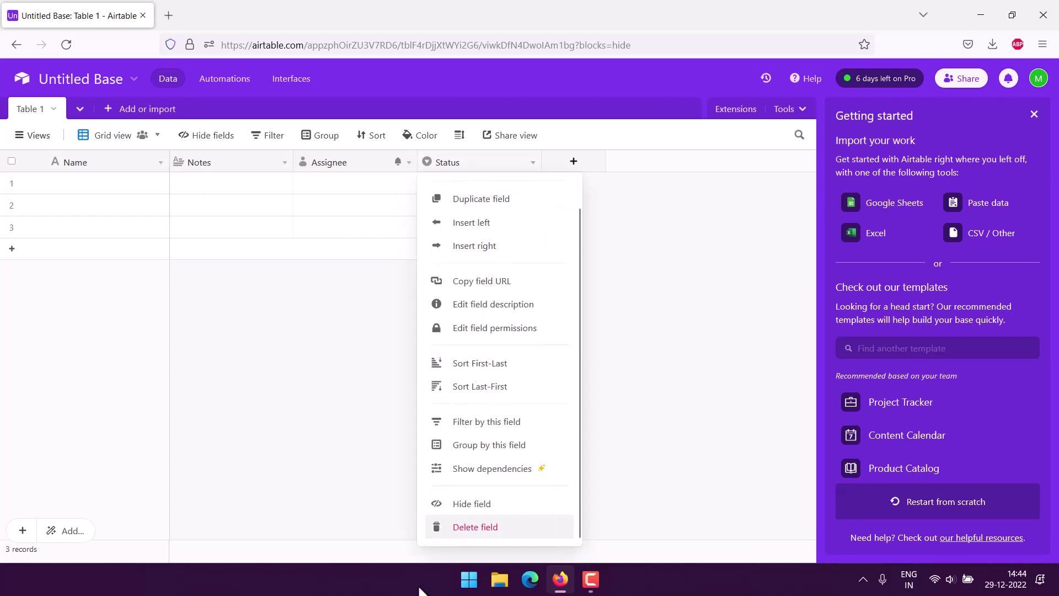
click(462, 528)
click(409, 162)
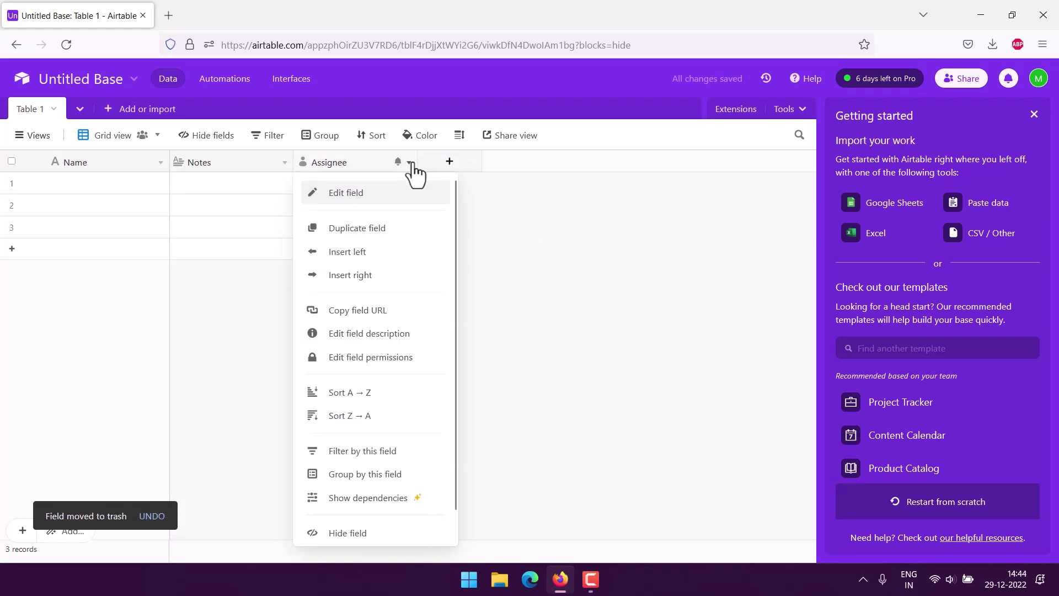
scroll(340, 490, down, 1)
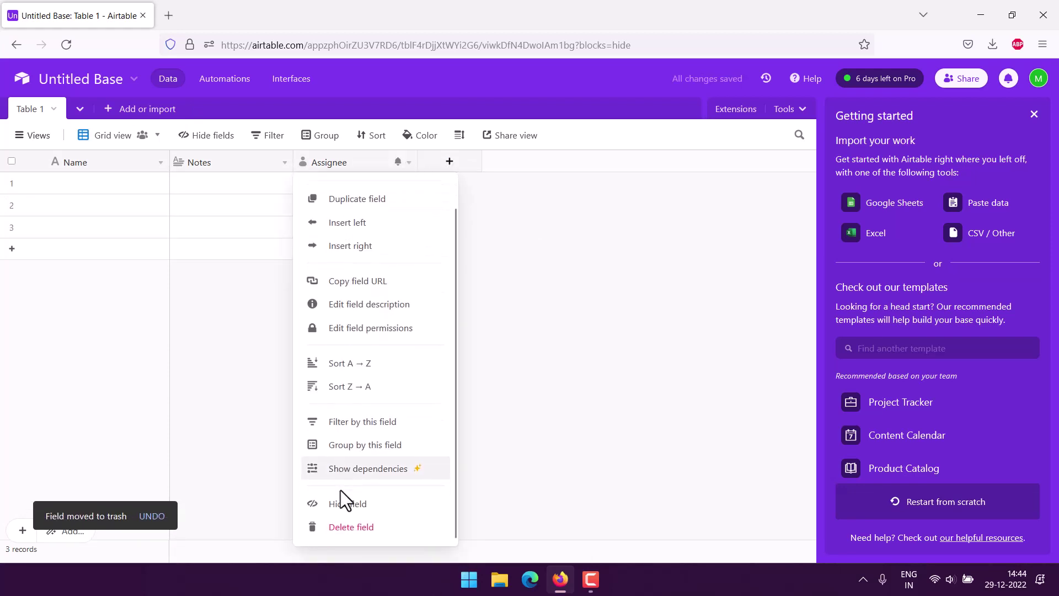
click(284, 163)
scroll(270, 505, down, 1)
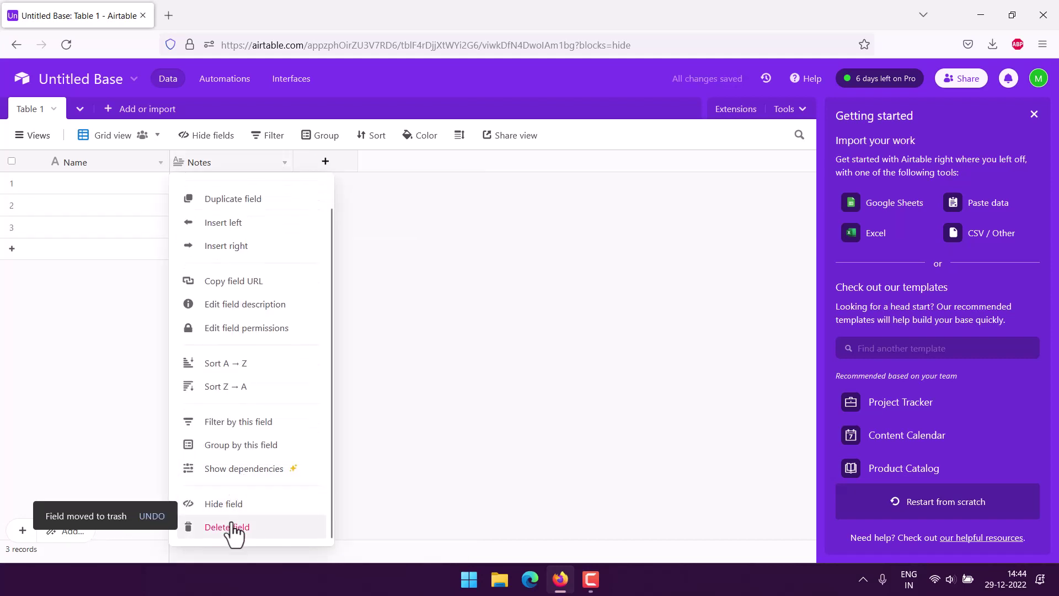
click(231, 528)
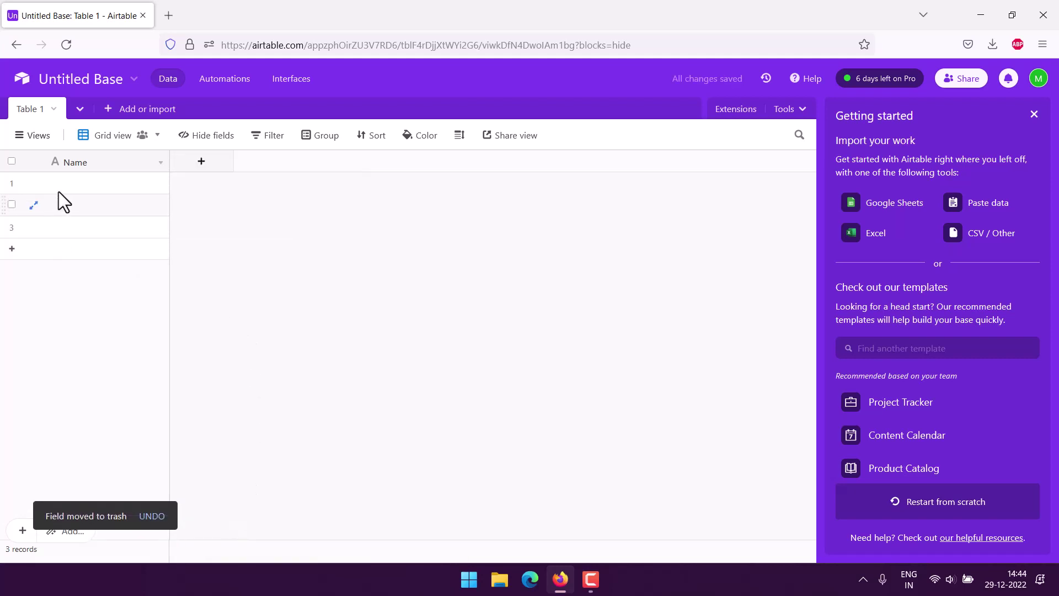
Rename the Name field to No and make it an Autonumber field.
click(159, 163)
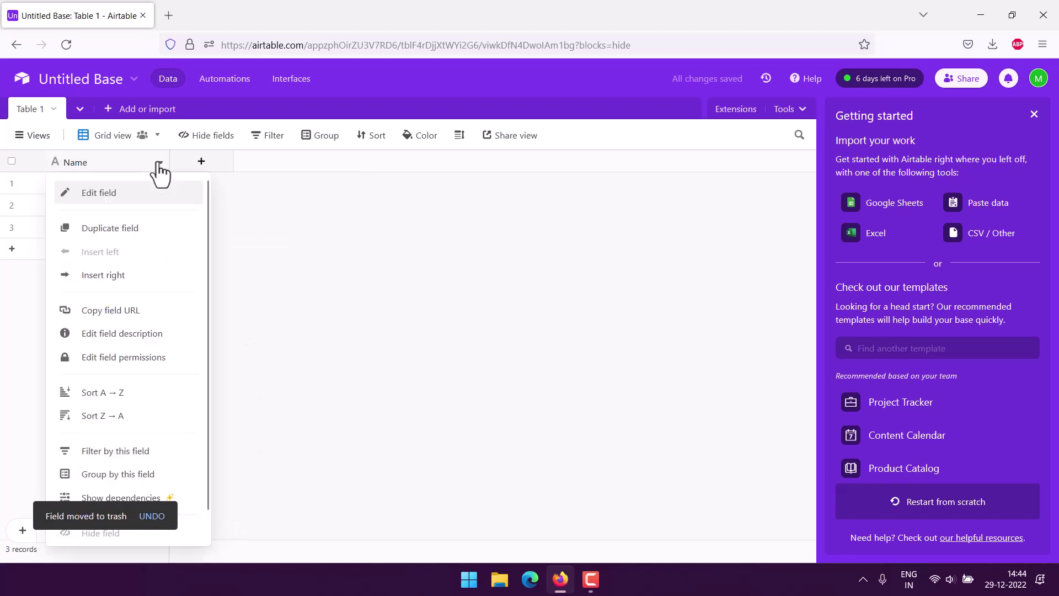
click(184, 199)
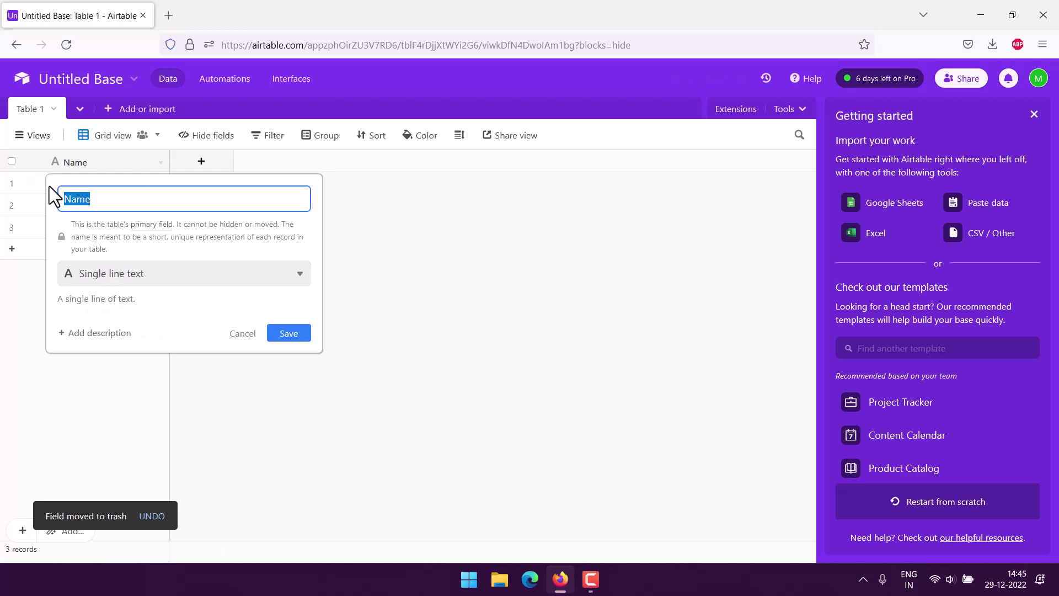
text(No)
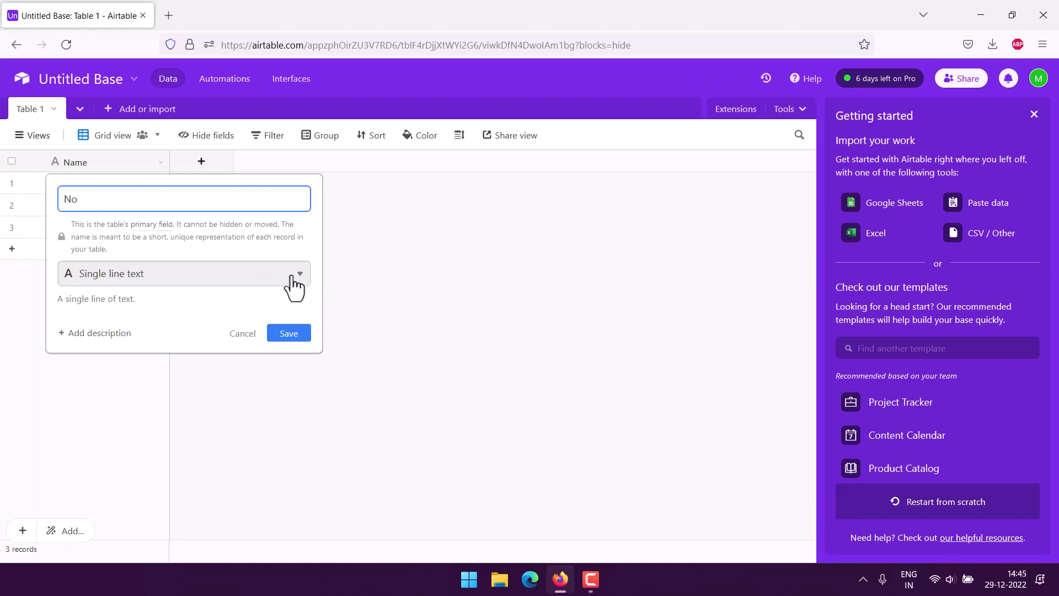
click(294, 276)
scroll(255, 321, down, 5)
click(108, 383)
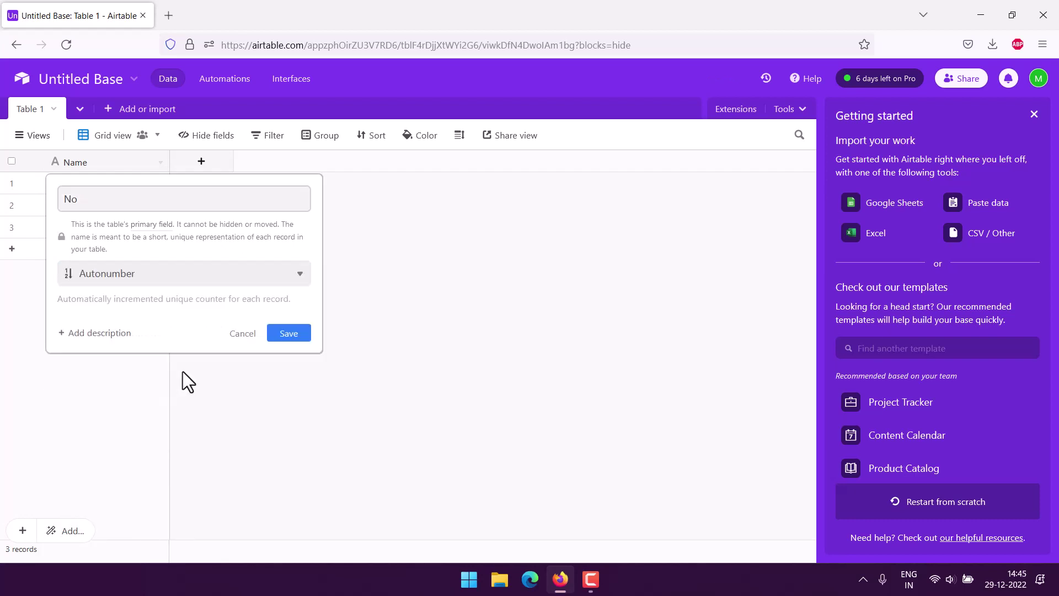
click(290, 334)
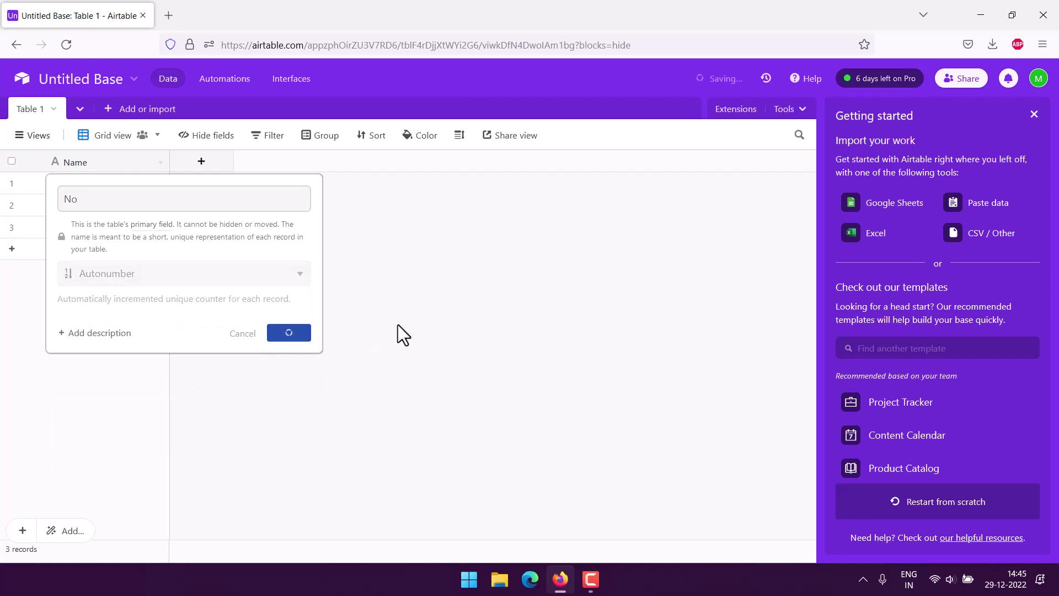
Add a single line text field named Student Name.
click(200, 164)
text(St)
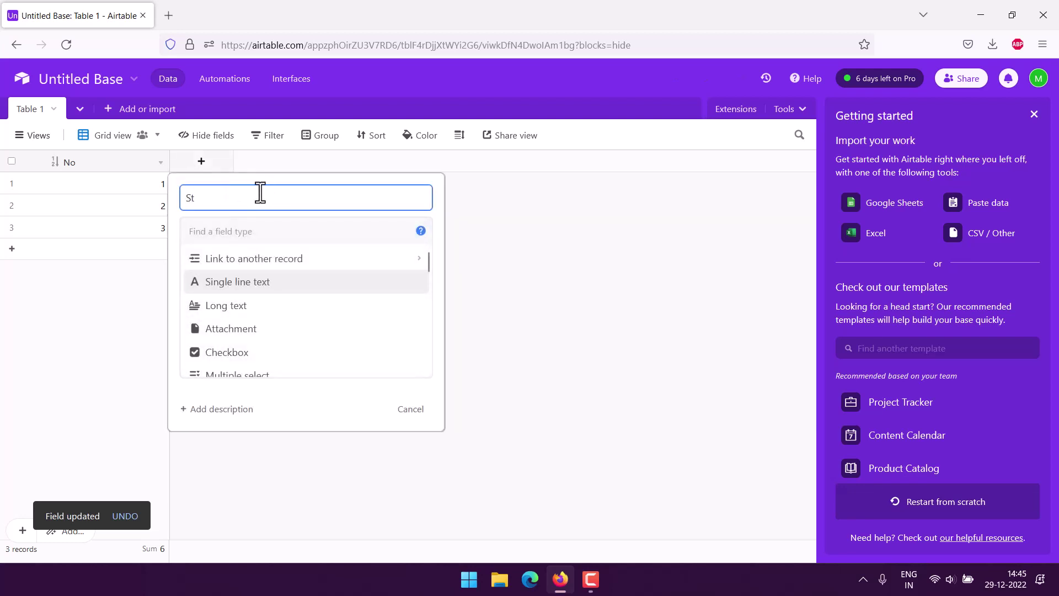
text(udent Name)
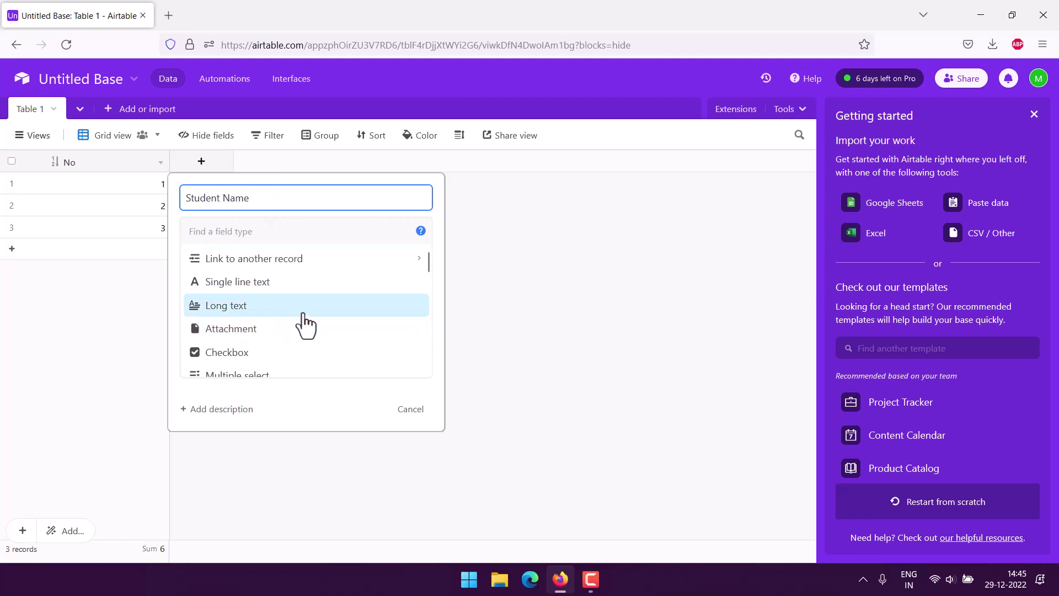
scroll(305, 325, down, 3)
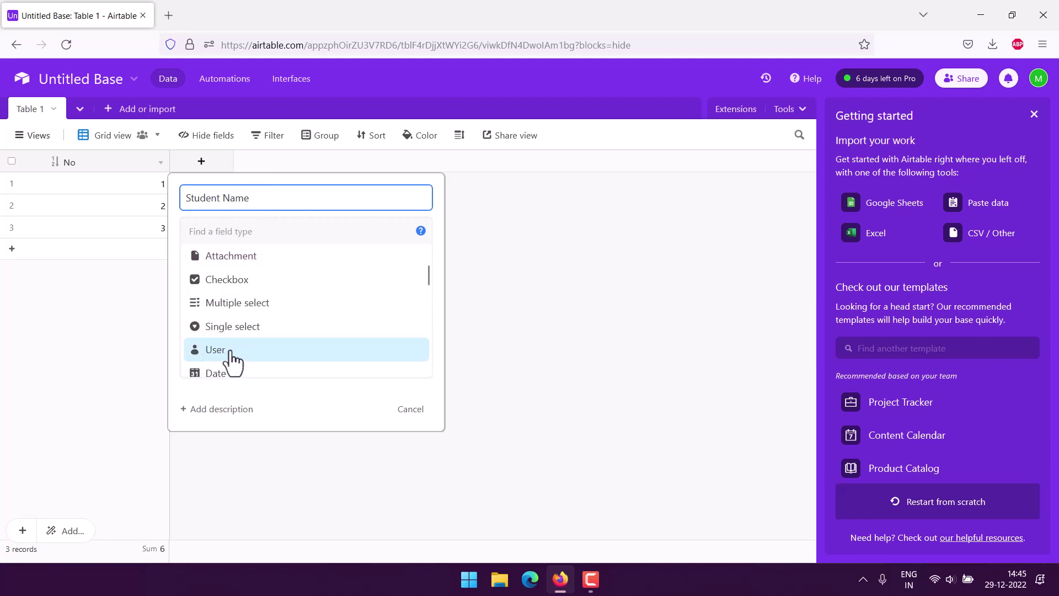
scroll(303, 300, up, 3)
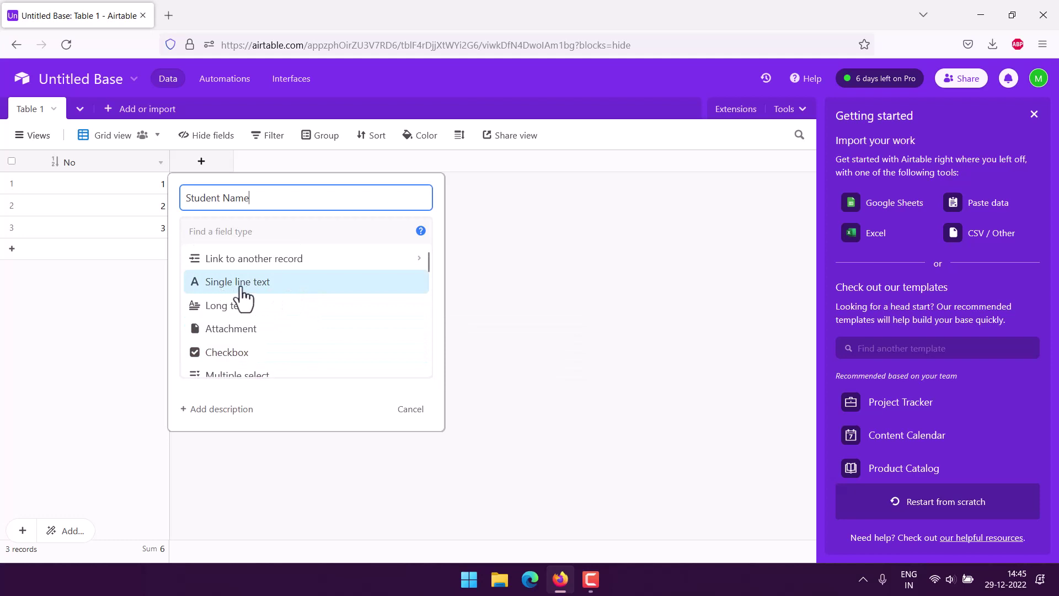
click(243, 284)
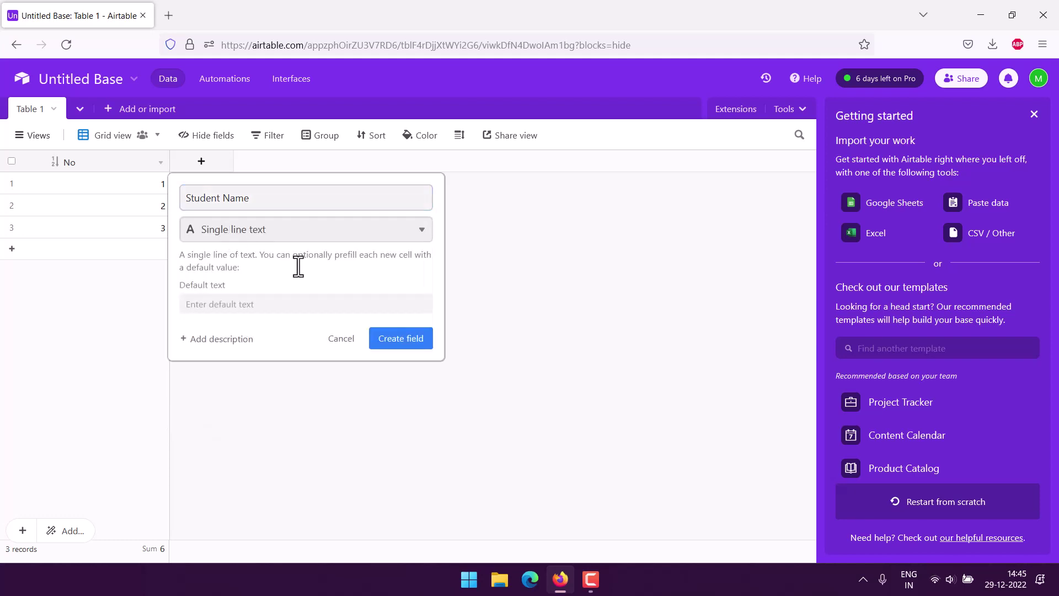
click(398, 347)
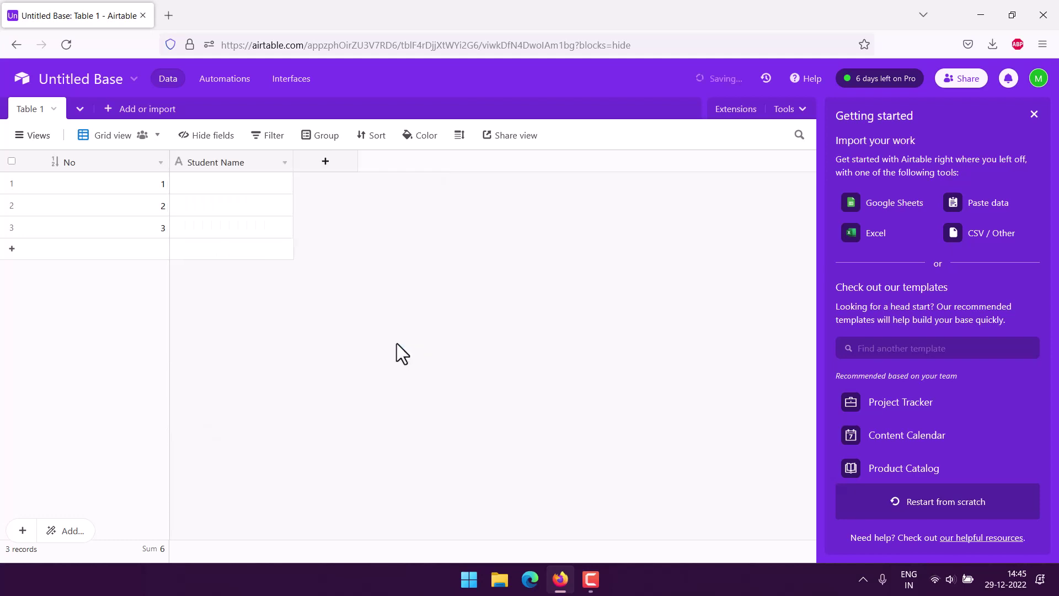
Add an Email-type field named Email.
click(331, 164)
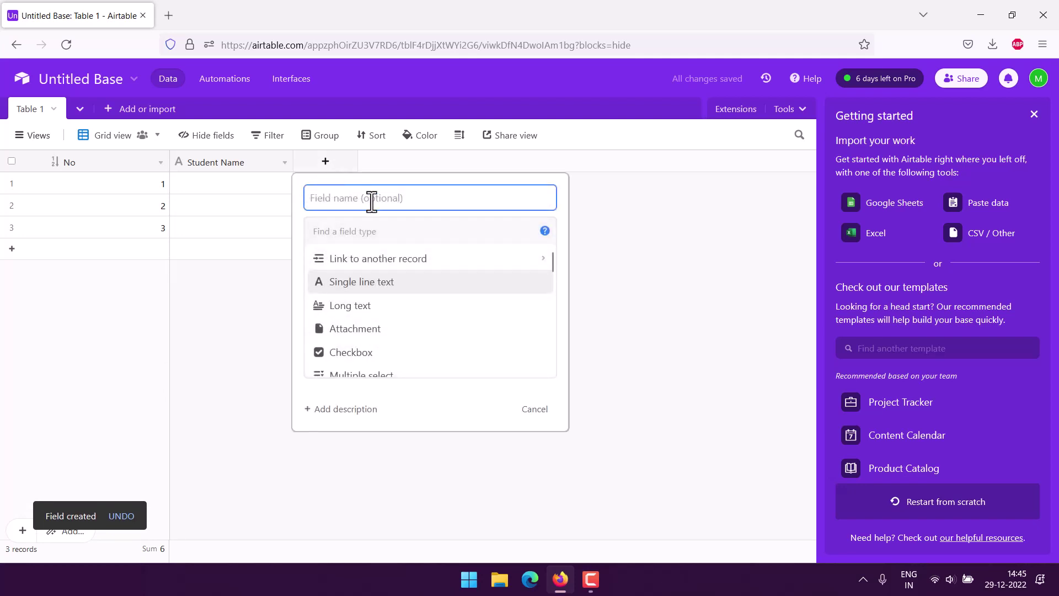
text(Email)
scroll(435, 287, down, 5)
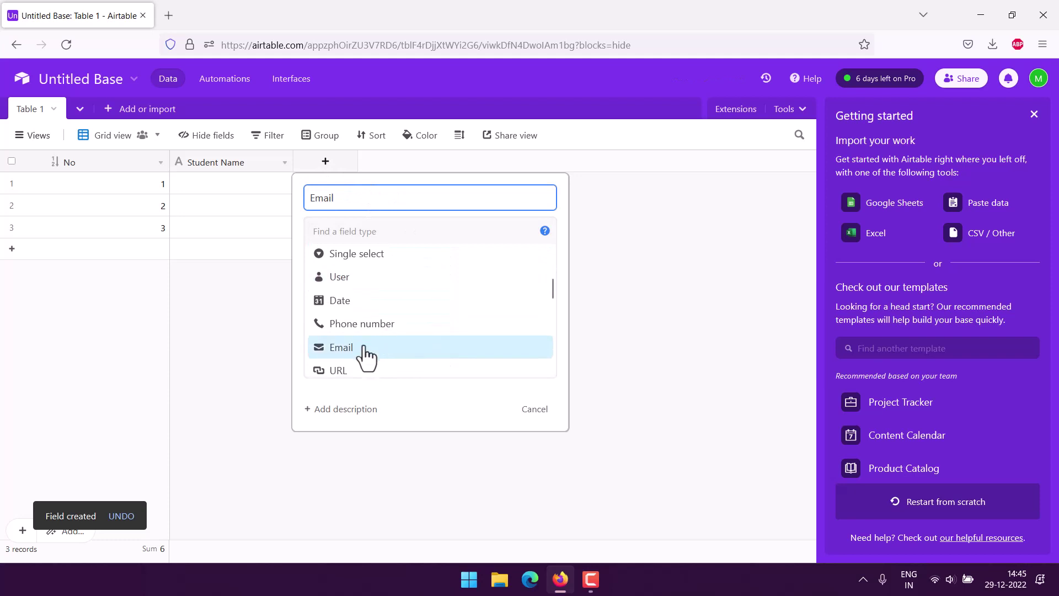
click(364, 348)
click(517, 292)
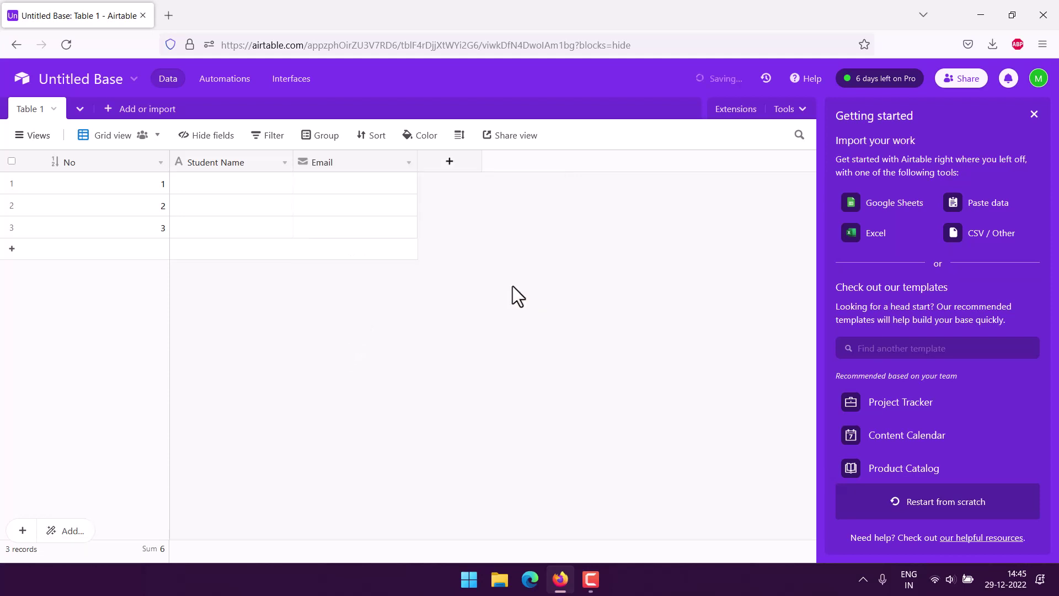
Add a field named Phone with the Phone number type.
click(468, 161)
text(Phon)
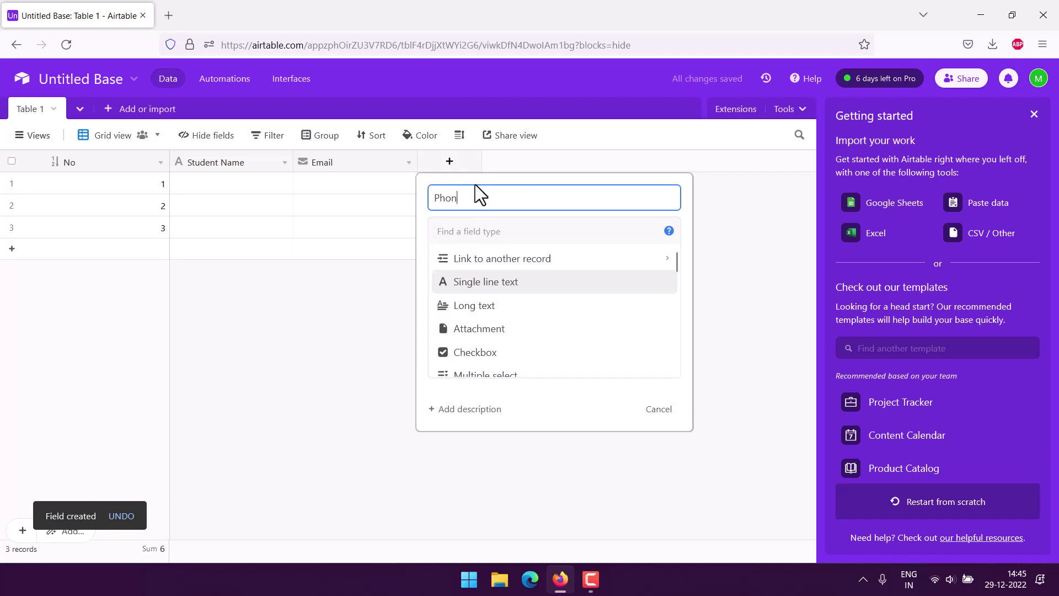
text(e)
scroll(558, 303, down, 3)
click(485, 331)
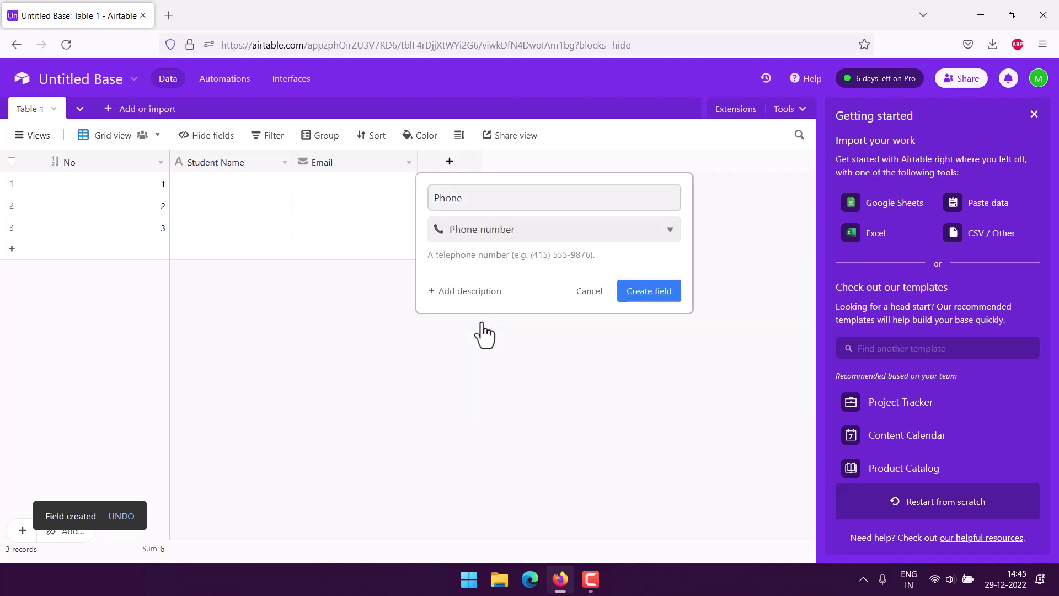
drag(502, 259, 603, 252)
click(614, 256)
click(604, 253)
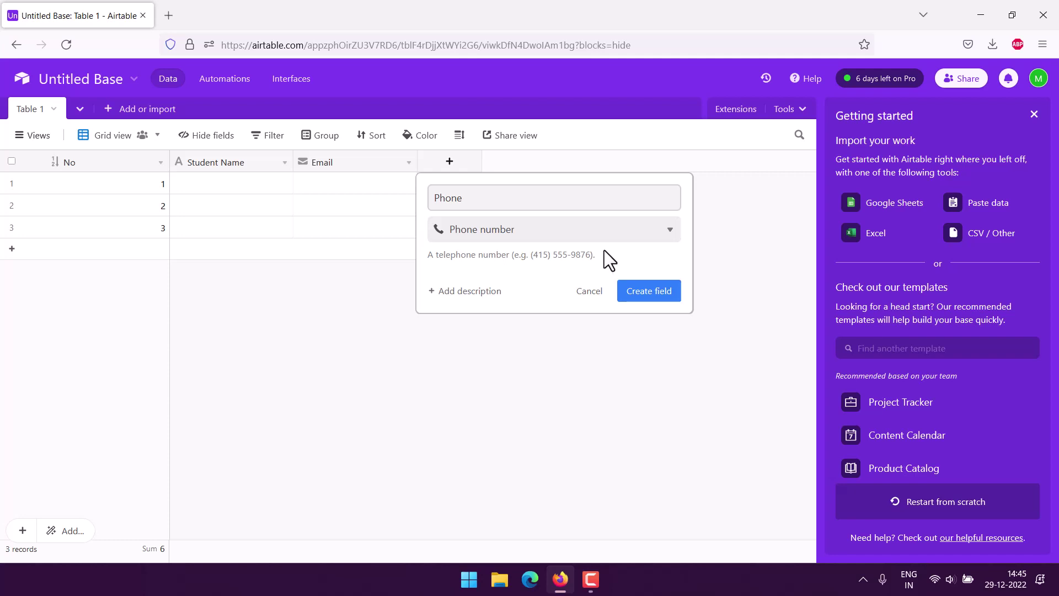
click(525, 236)
scroll(533, 273, up, 2)
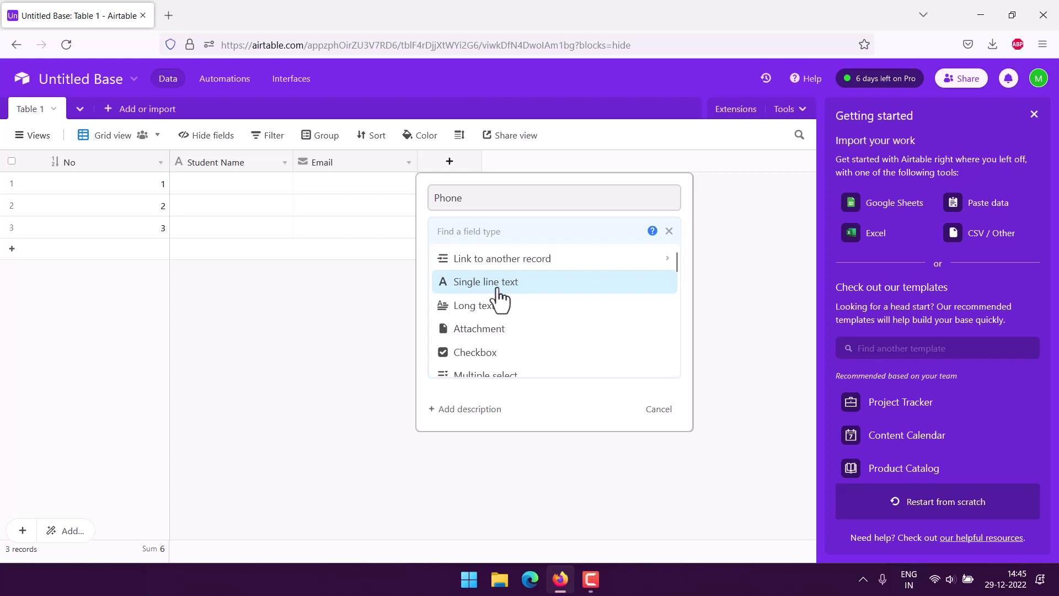
scroll(557, 279, down, 10)
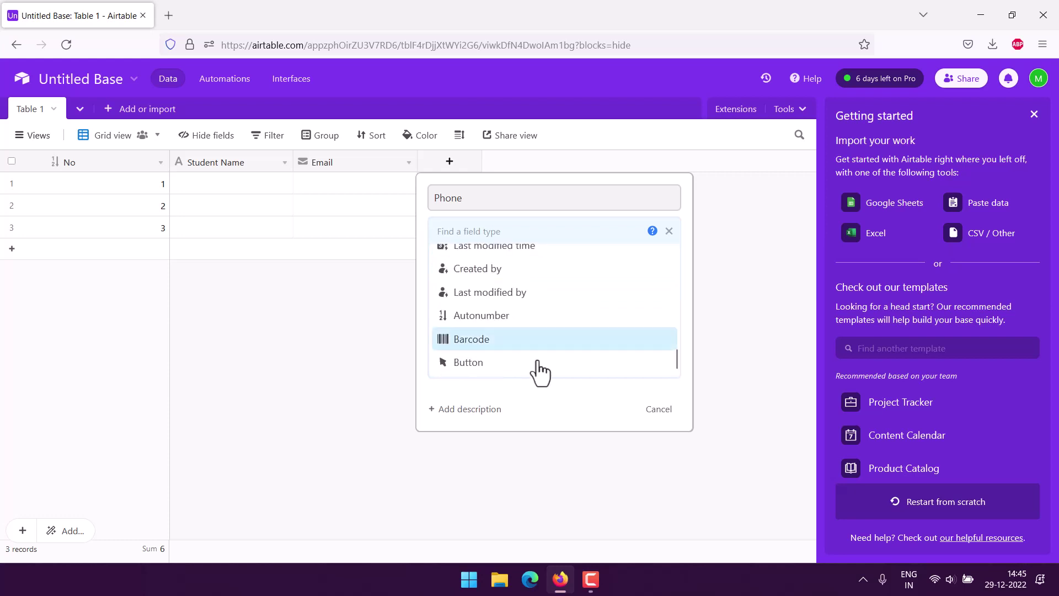
scroll(567, 300, up, 8)
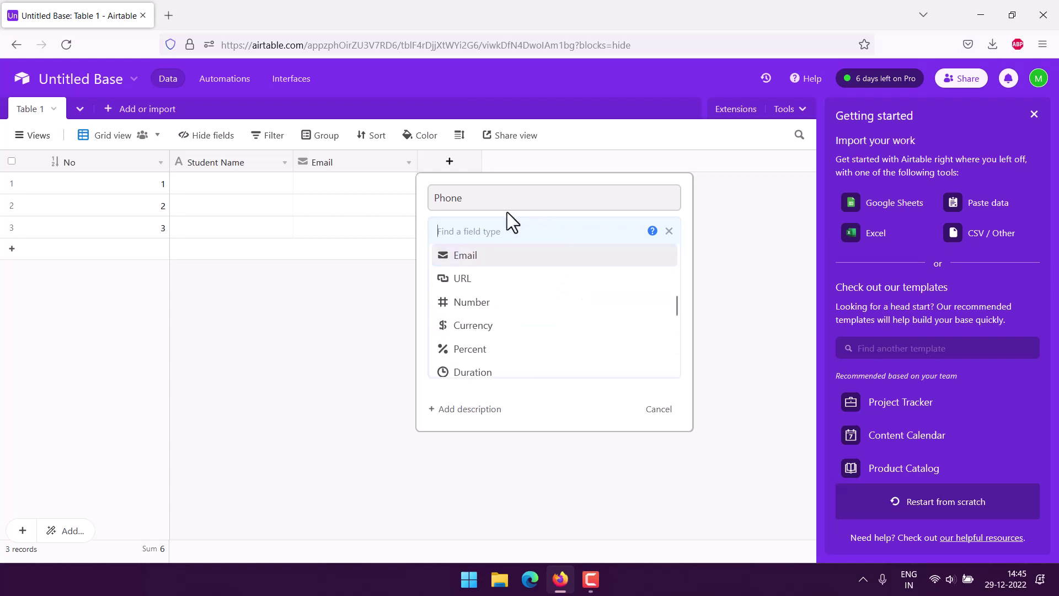
click(423, 211)
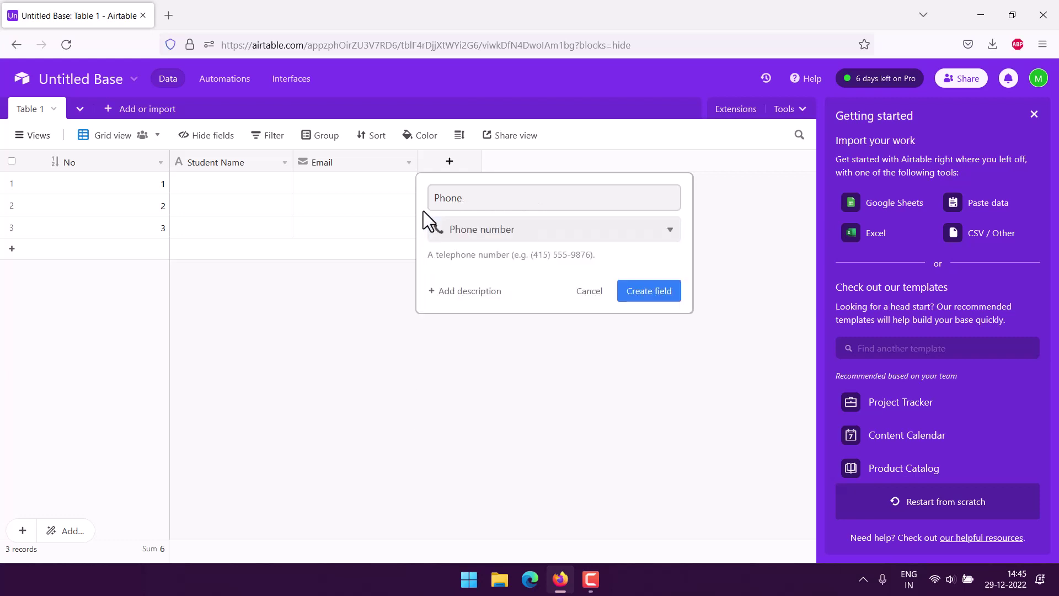
click(649, 292)
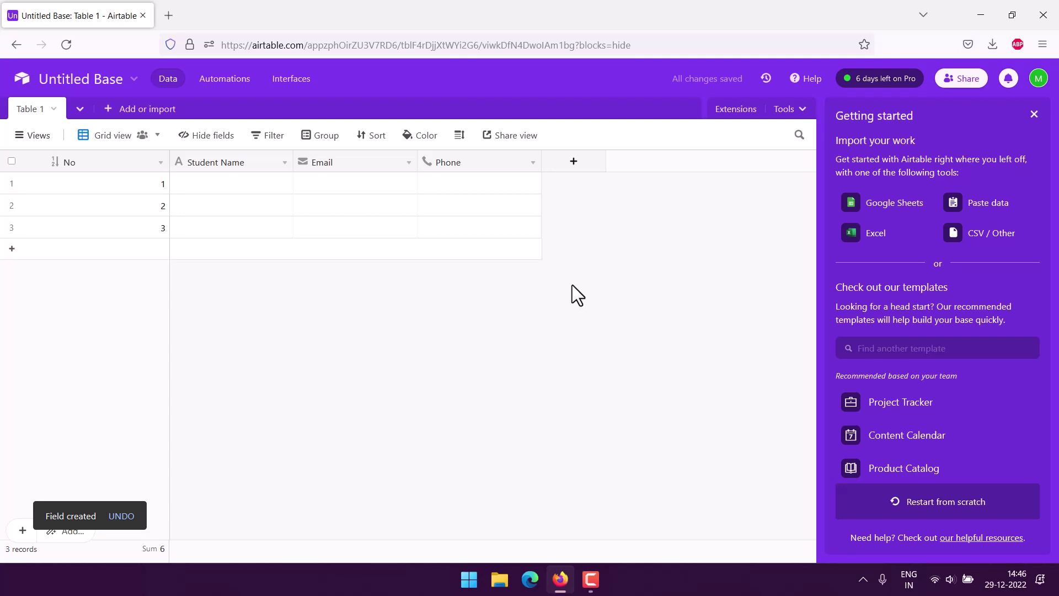
Add a single line text field named Book.
click(574, 161)
text(Book)
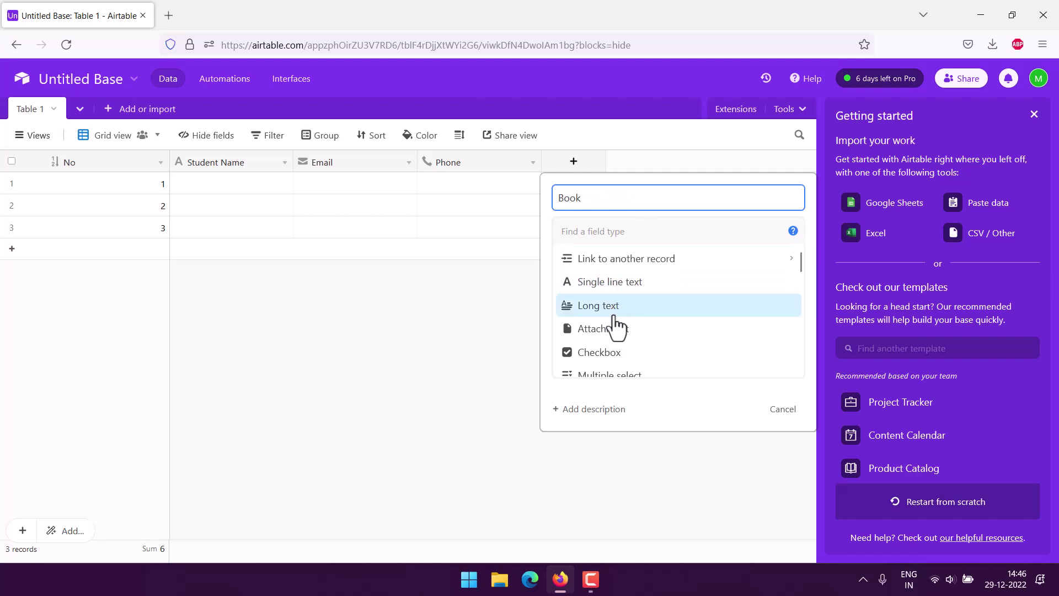
click(595, 282)
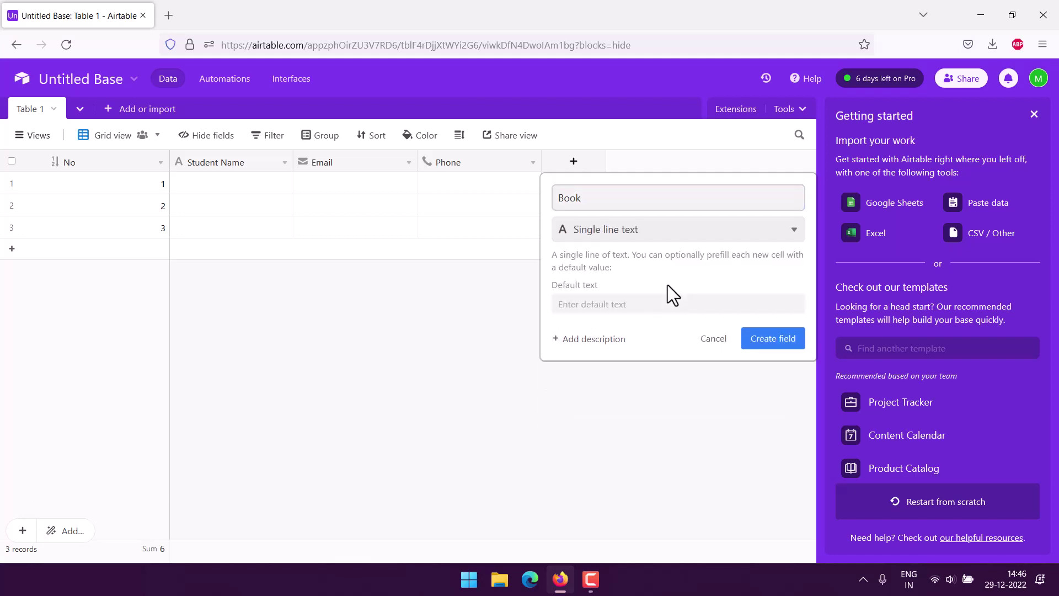
click(764, 337)
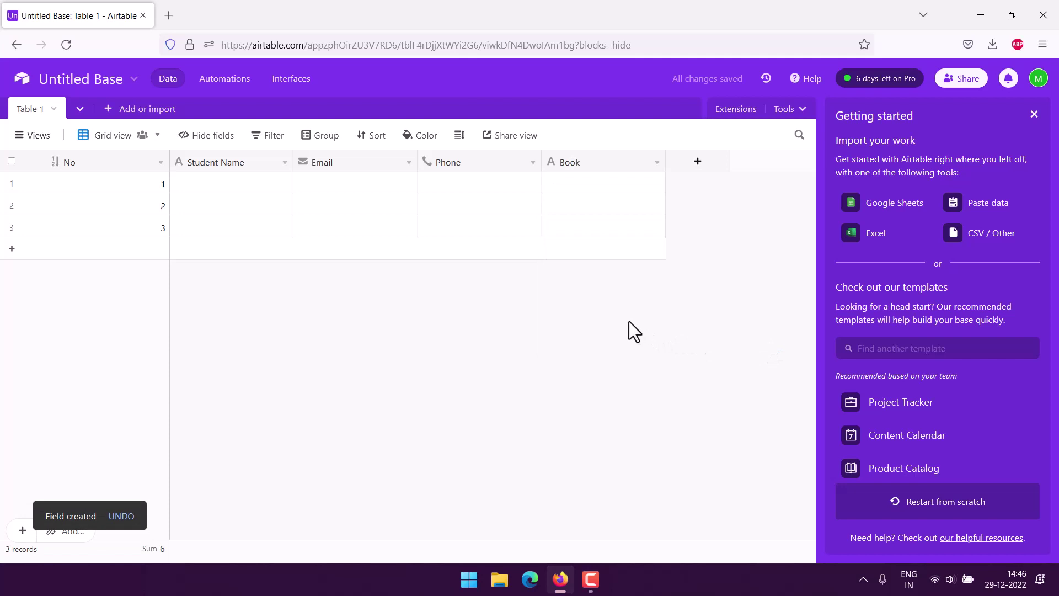
Add a Borrow Date date field in Friendly format with included 24-hour time.
click(698, 161)
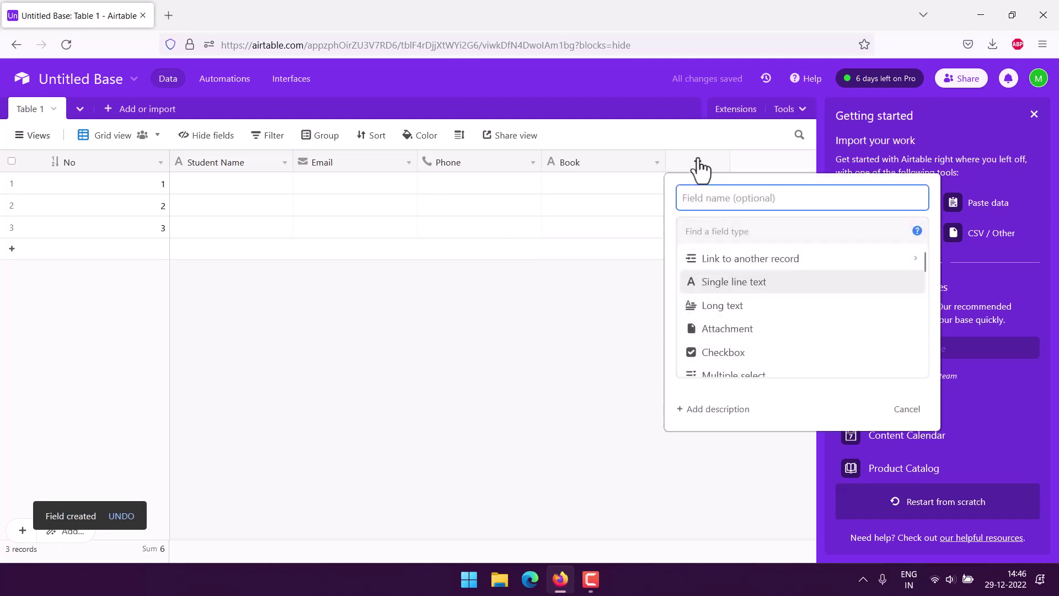
text(Borrow Date)
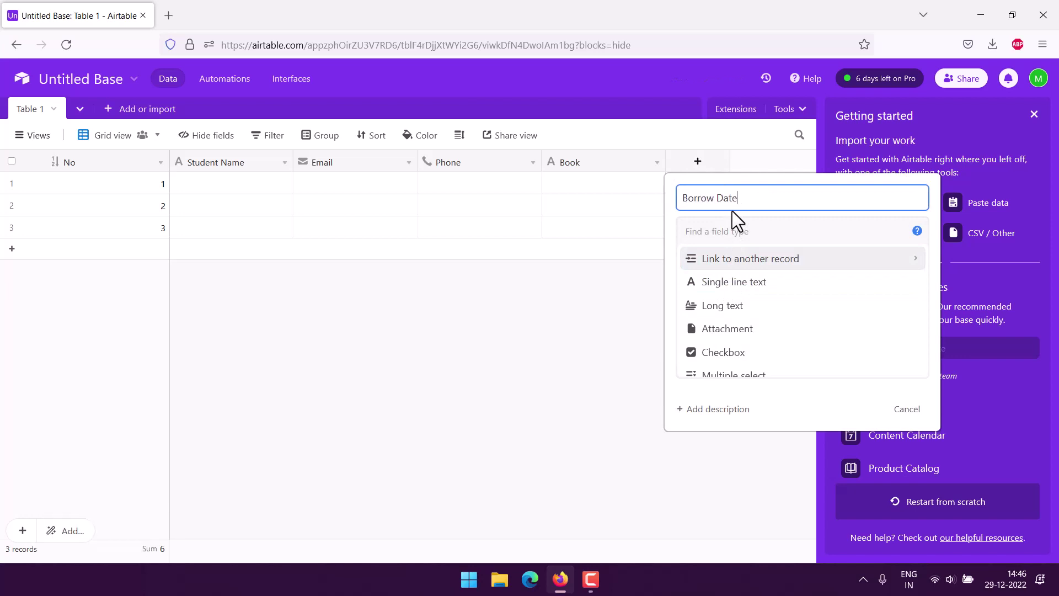
scroll(805, 292, down, 2)
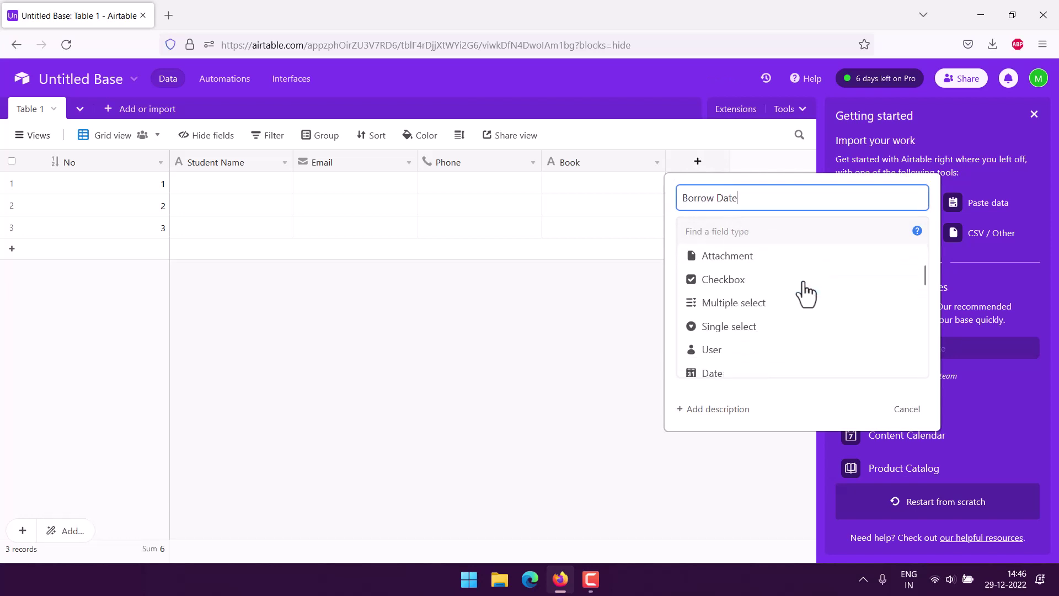
click(711, 375)
click(732, 309)
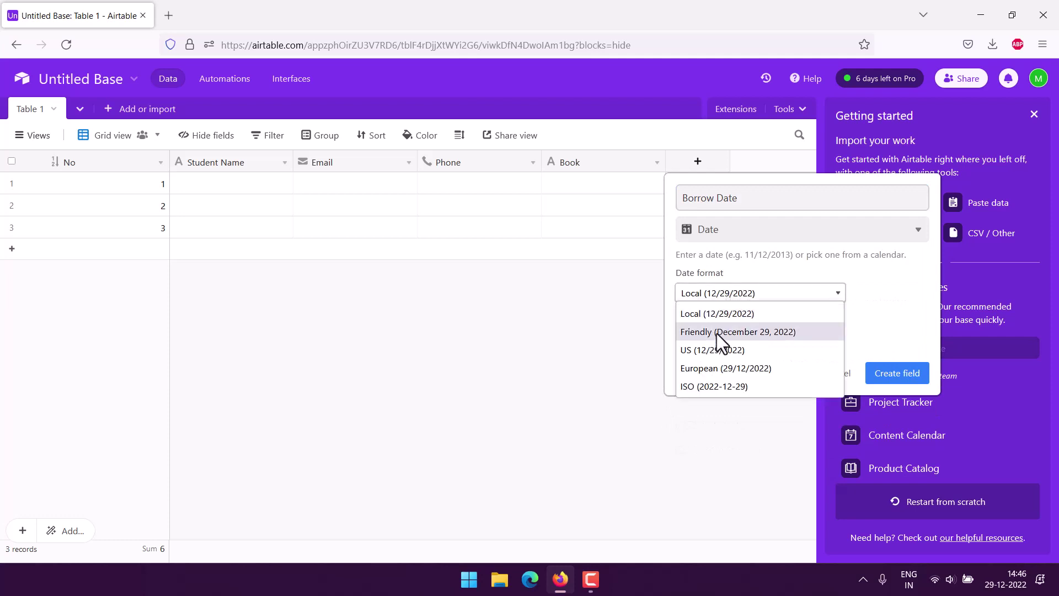
click(716, 333)
click(715, 324)
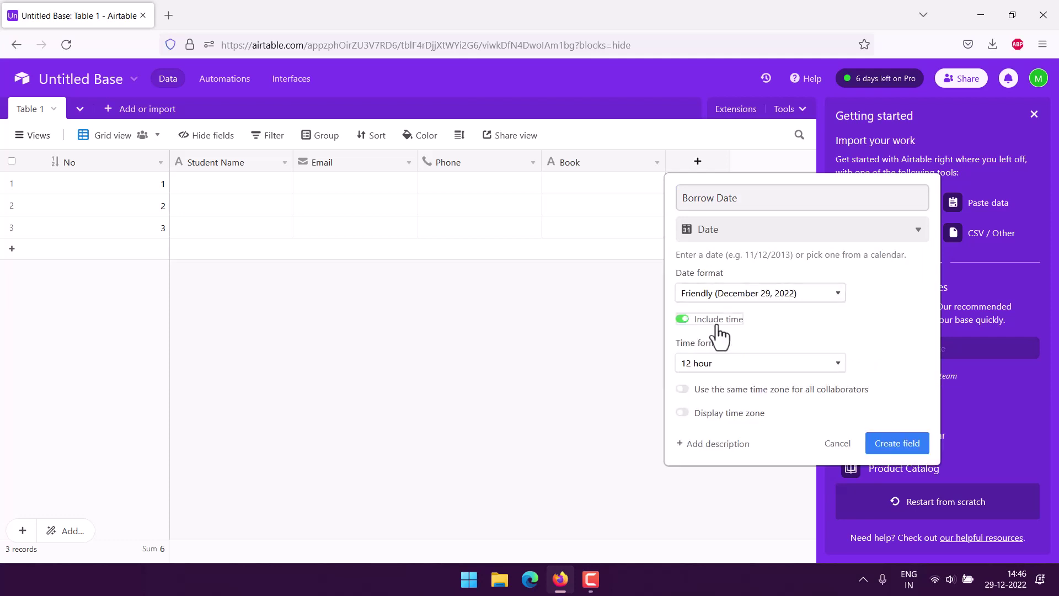
click(774, 365)
click(698, 400)
click(913, 442)
click(801, 163)
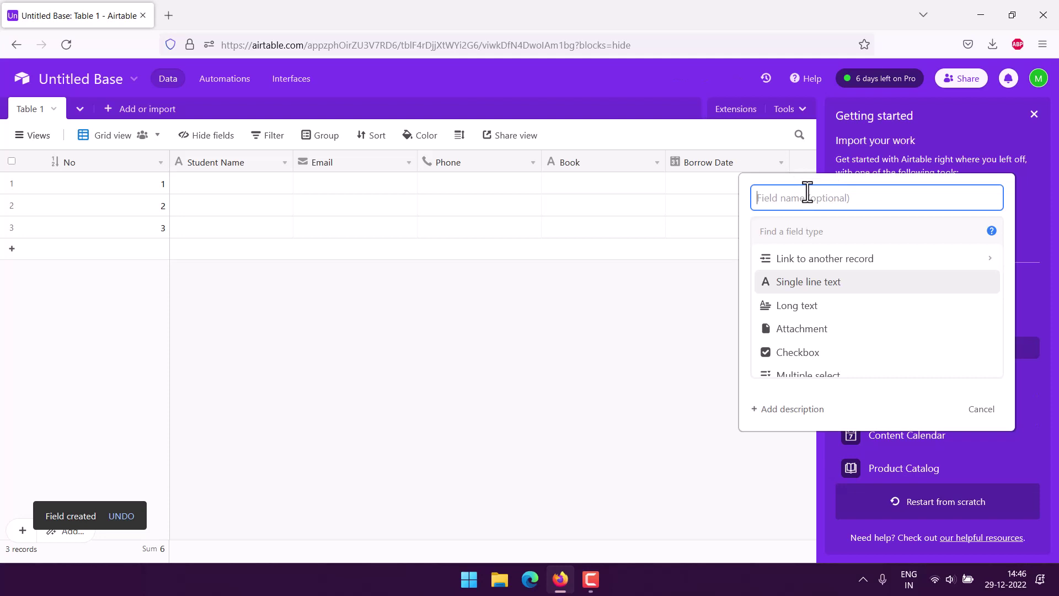
Name the new field Due Date.
text(dUE)
key(BackSpace)
key(BackSpace)
key(BackSpace)
text(Due Daate)
key(BackSpace)
key(BackSpace)
key(BackSpace)
text(te)
scroll(872, 286, down, 4)
scroll(871, 285, down, 1)
scroll(872, 286, up, 2)
scroll(872, 286, down, 2)
scroll(871, 285, down, 1)
scroll(871, 286, up, 4)
Make Due Date a date field in Friendly format with included 24-hour time.
click(806, 301)
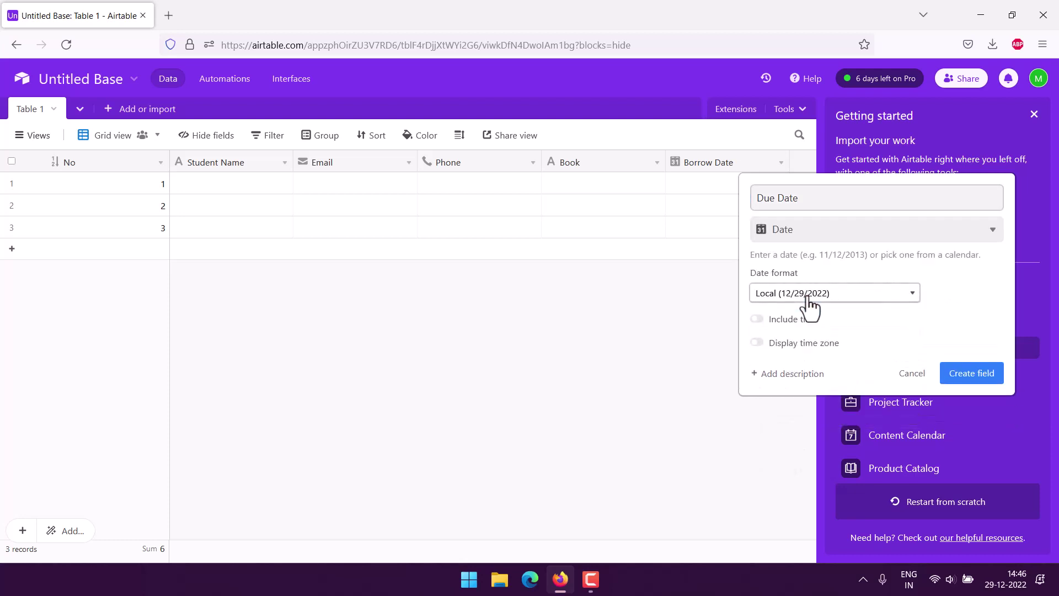
click(803, 294)
click(794, 330)
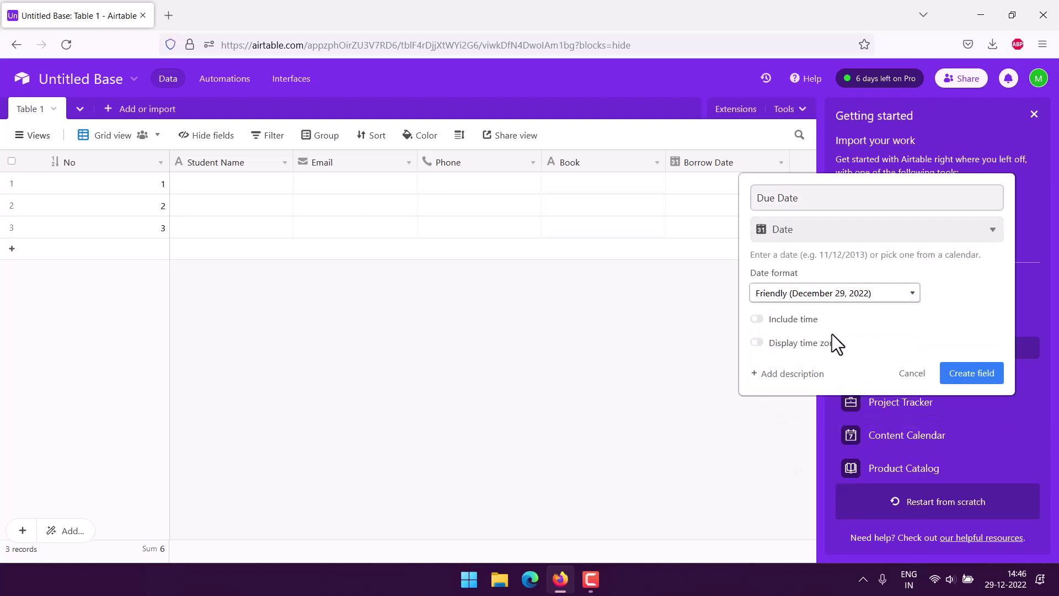
click(797, 320)
click(852, 363)
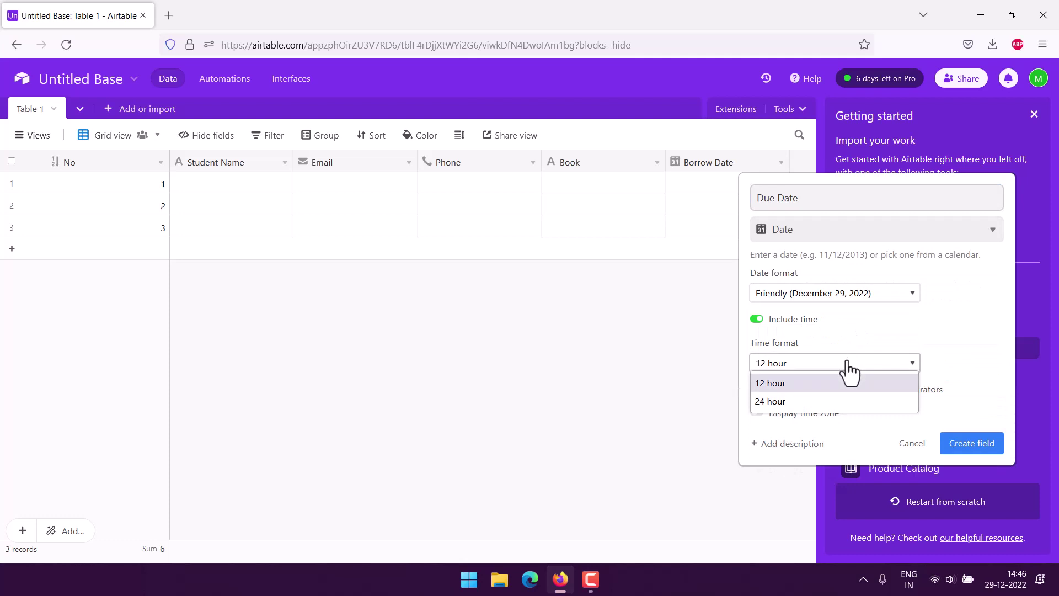
click(798, 399)
click(972, 444)
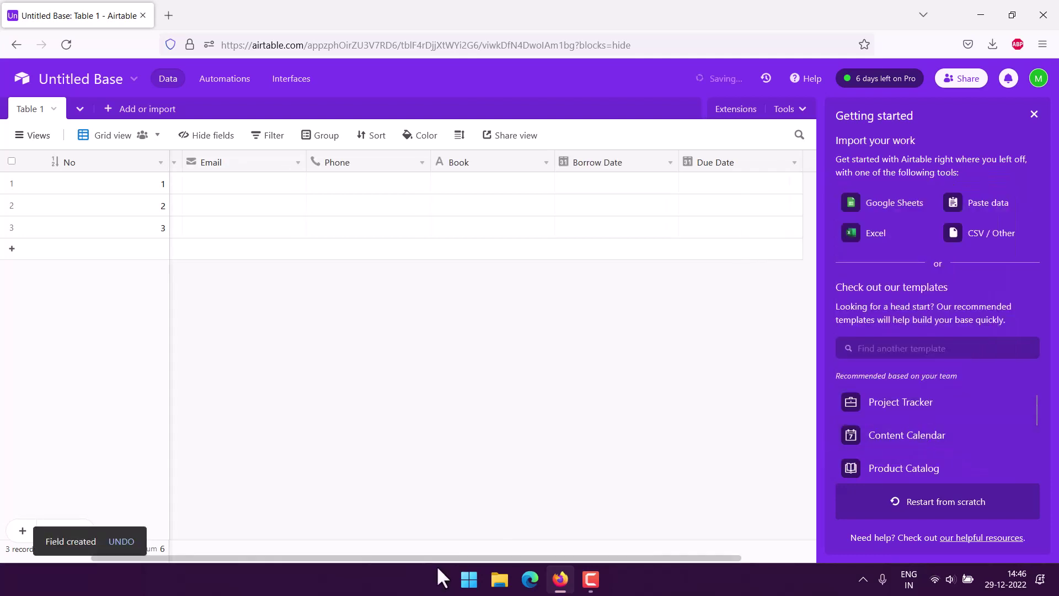
Add a single line text field named Note at the end of the table.
drag(452, 557, 612, 560)
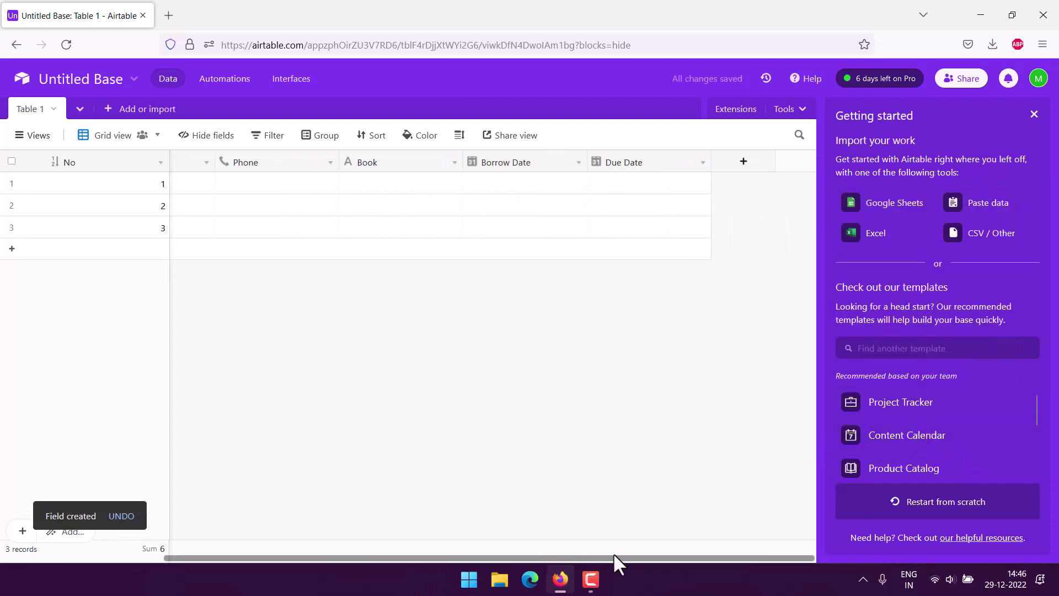
click(742, 163)
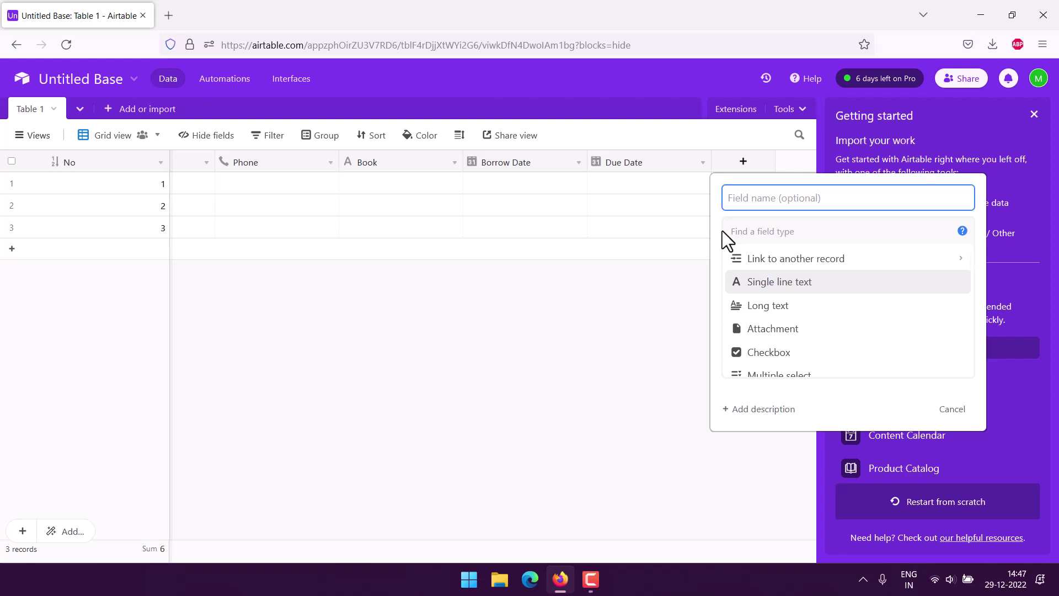
text(Note)
click(762, 283)
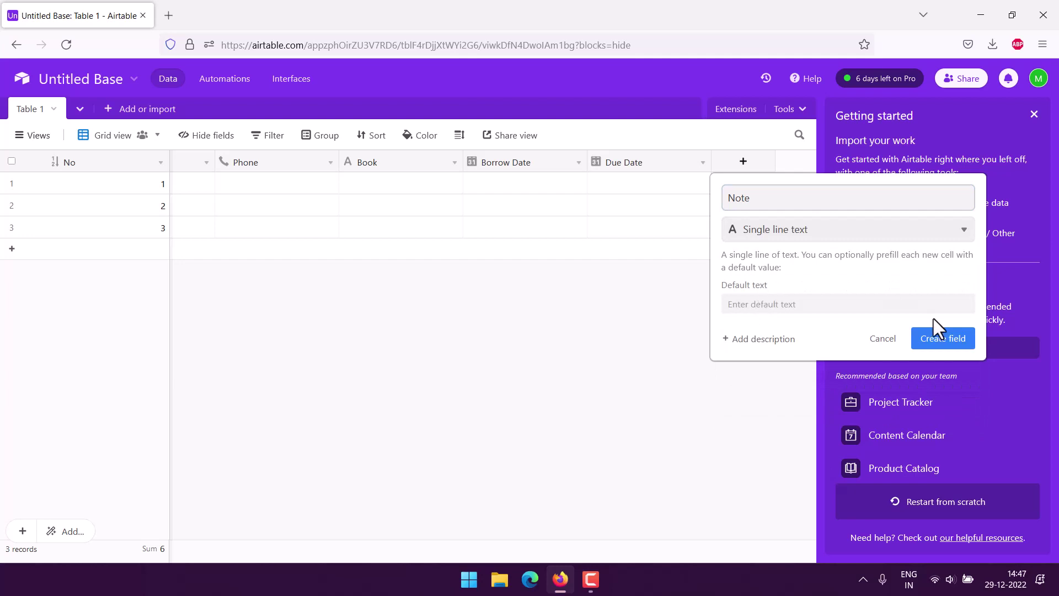
click(939, 339)
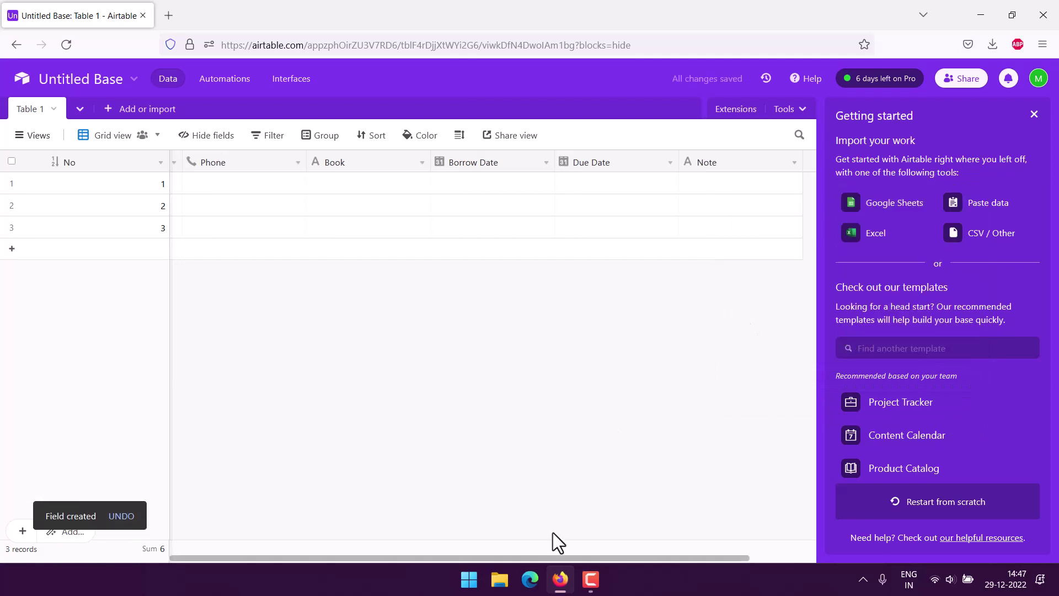
Enter the student's full name, e-mail address and phone number in record 1.
drag(540, 557, 371, 556)
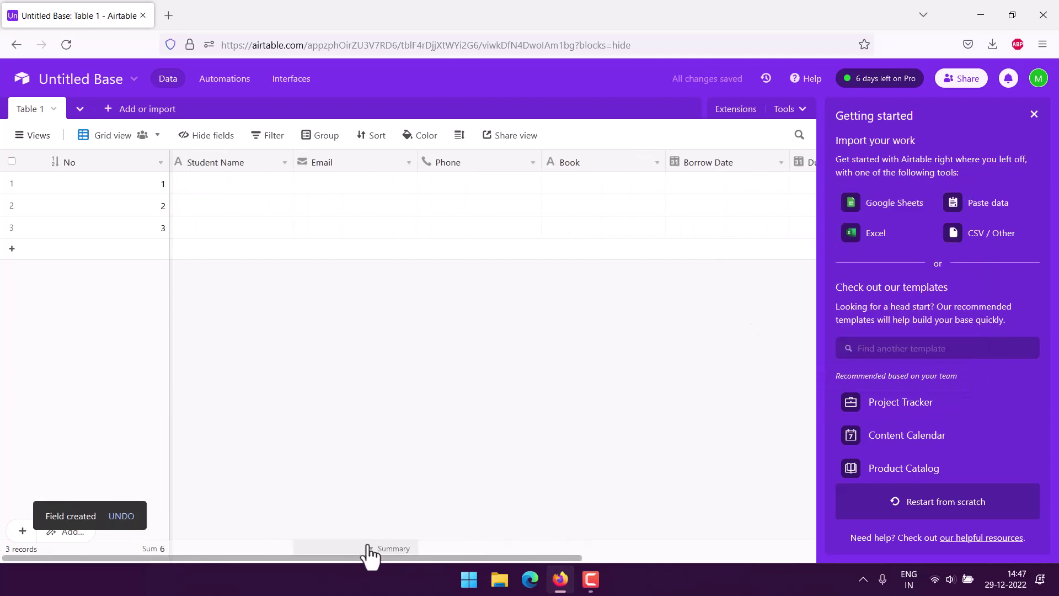
double_click(215, 182)
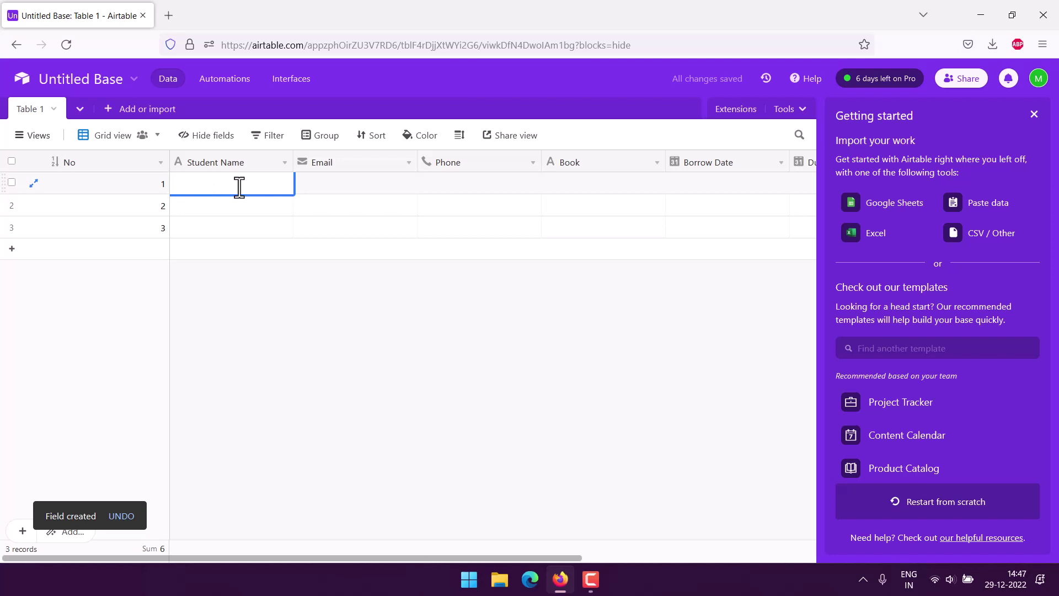
key(Tab)
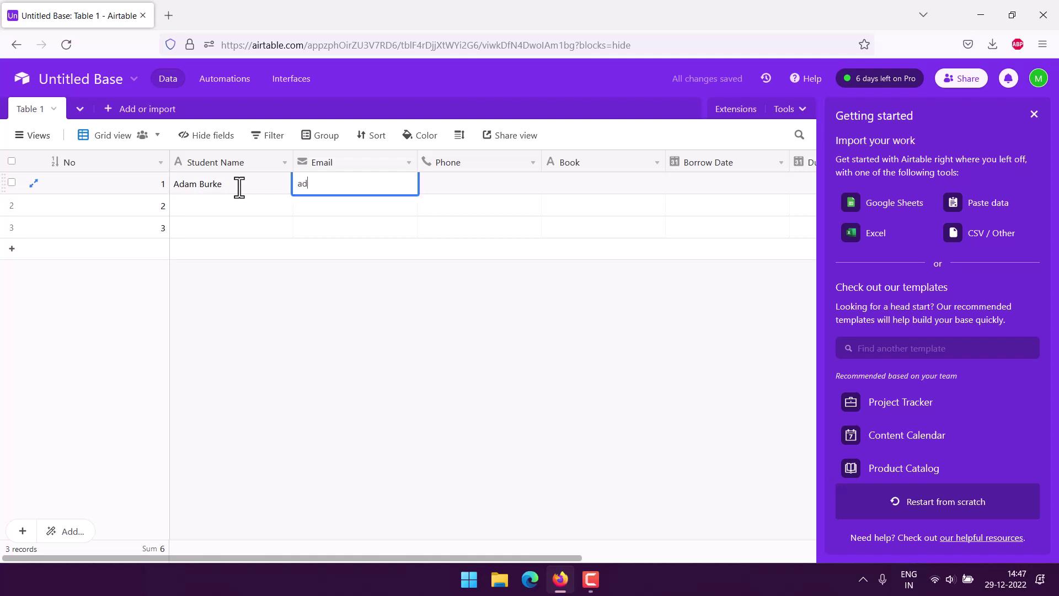
key(Tab)
text(33-44)
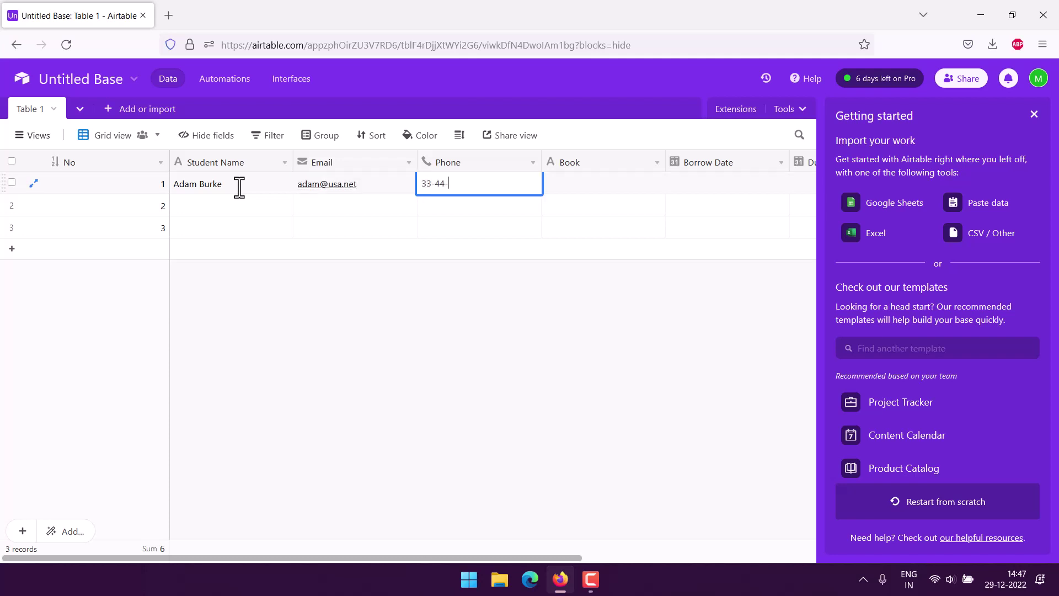
key(BackSpace)
Set record 1's Book to Christmas Carol.
click(568, 184)
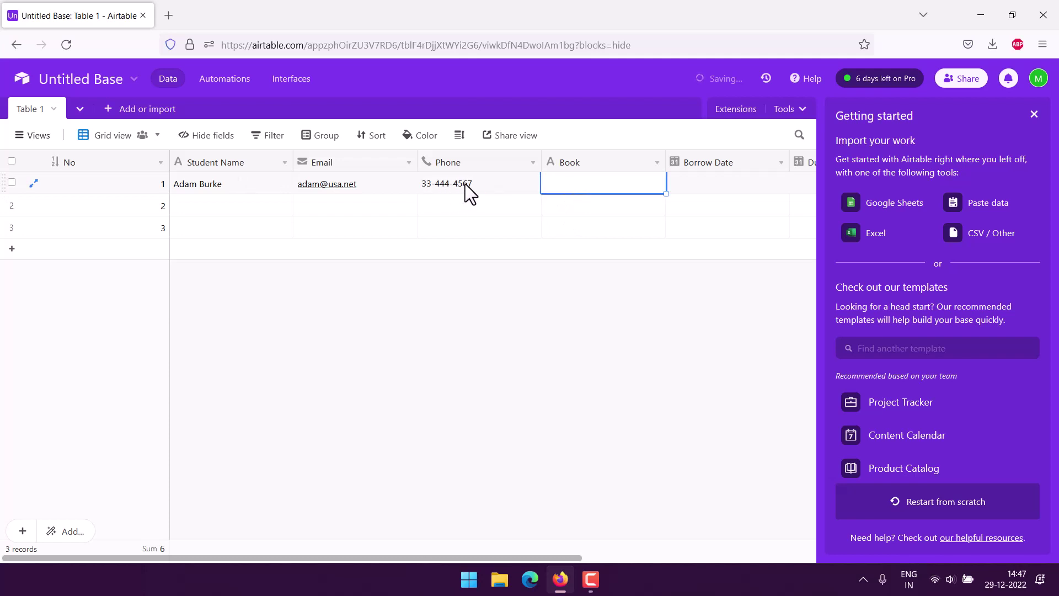
double_click(568, 182)
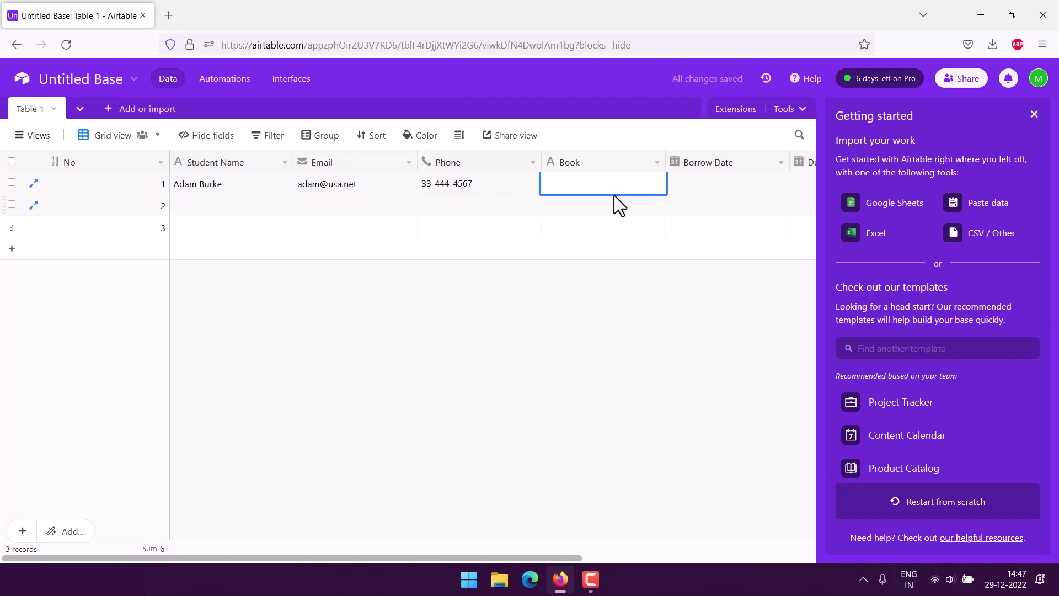
text(Chri)
text(stmas Carol)
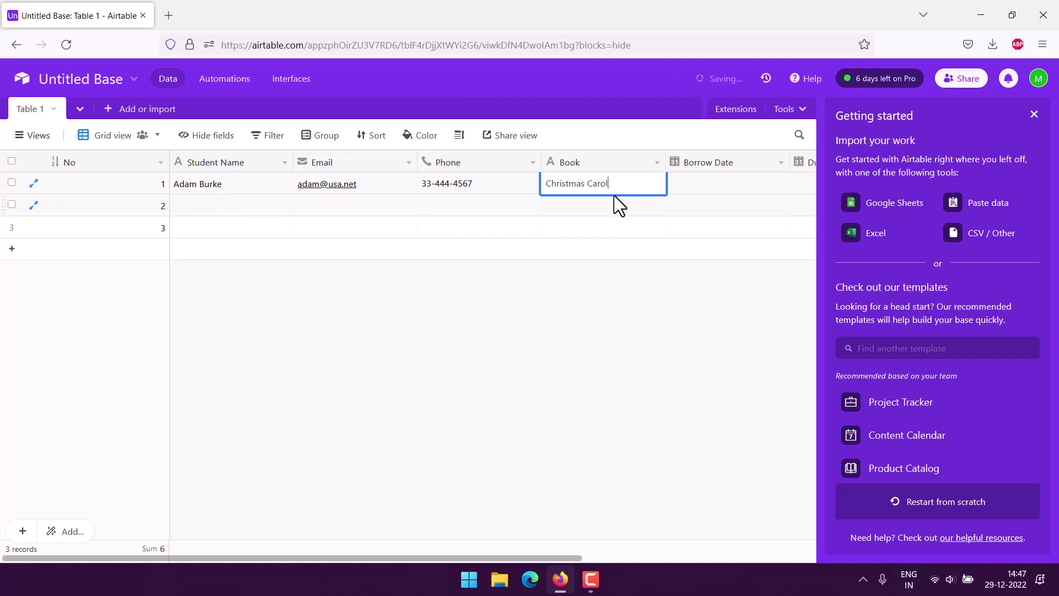
key(Tab)
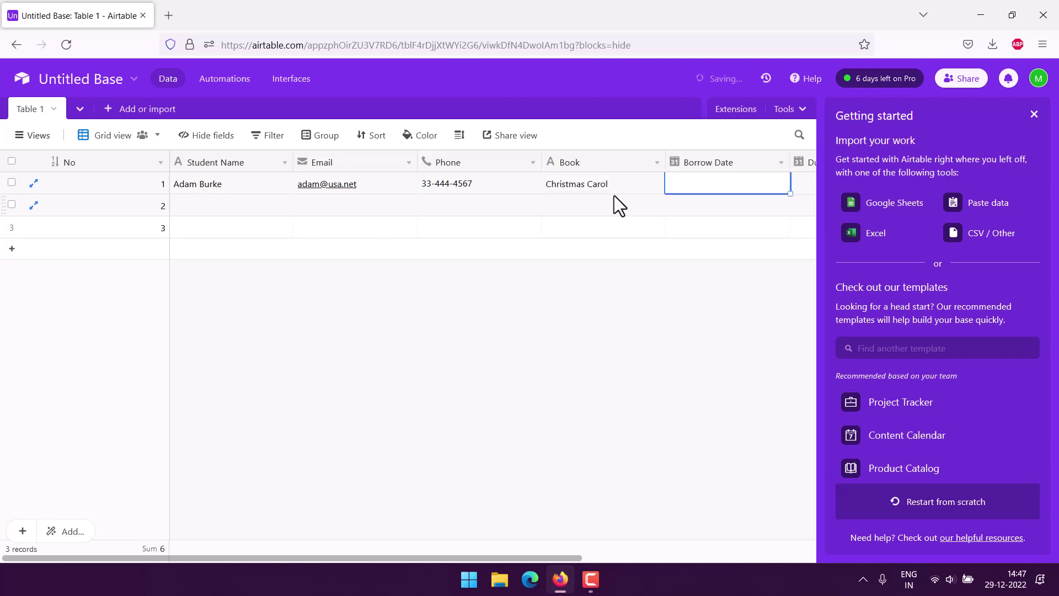
Set Borrow Date to December 26 and Due Date to January 6, 2023.
click(687, 183)
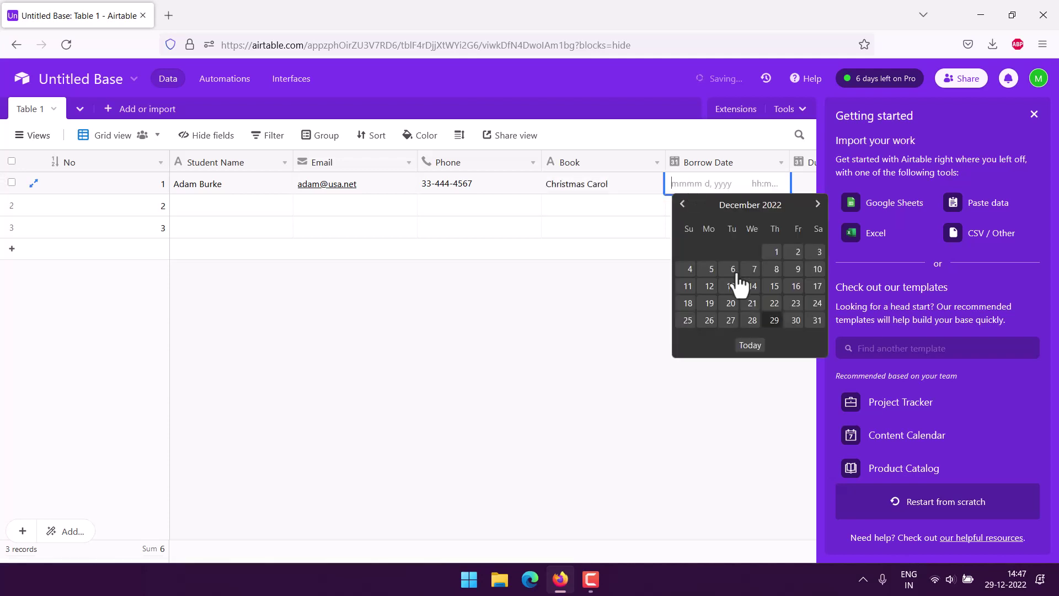
click(711, 321)
click(802, 186)
click(802, 186)
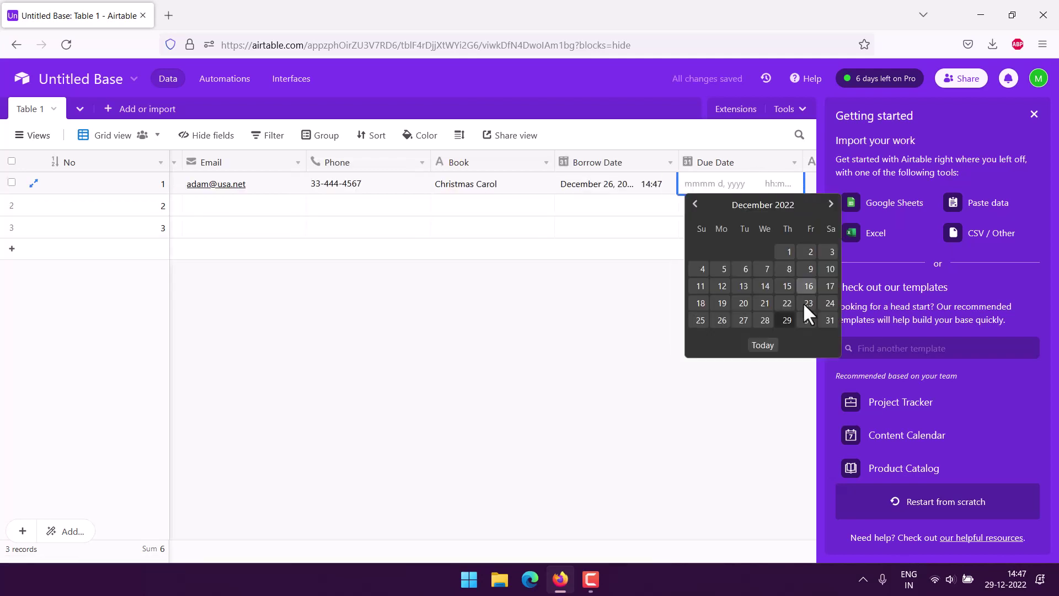
click(830, 204)
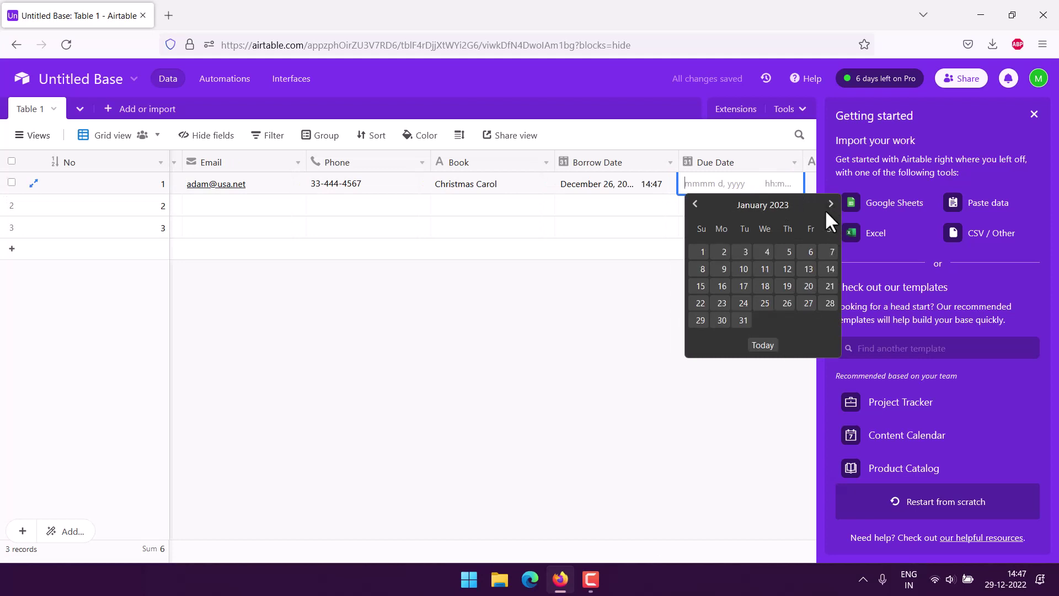
click(808, 252)
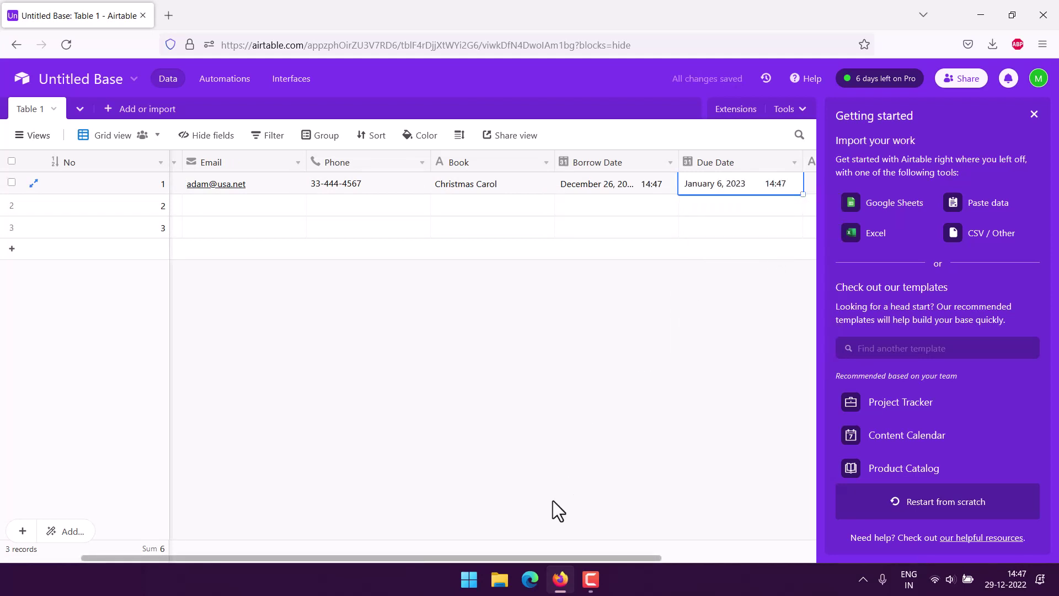
Leave record 1's Note empty and scroll the grid back to the left.
drag(580, 557, 752, 552)
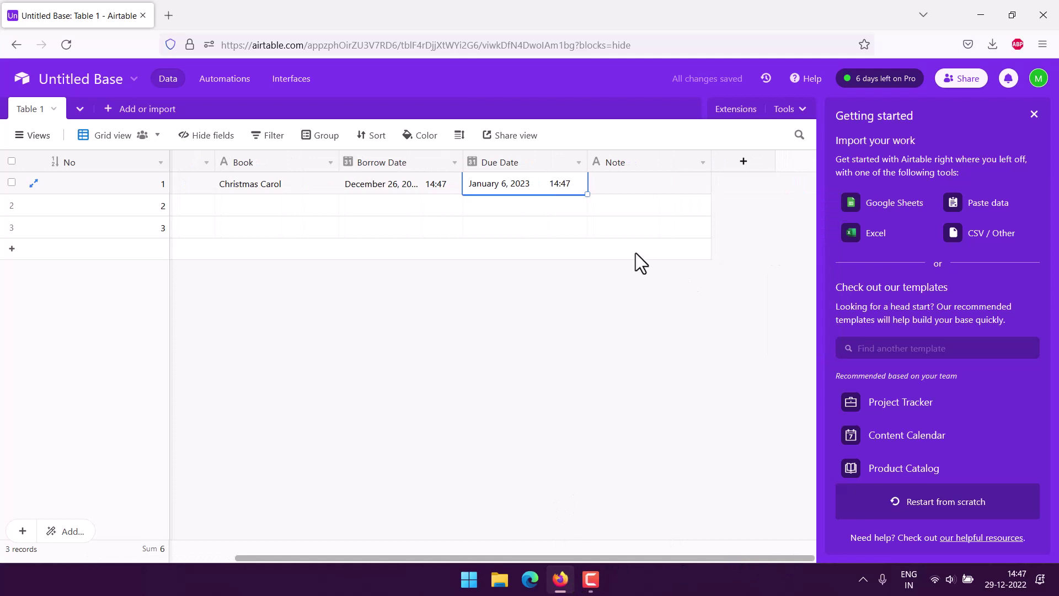
click(628, 183)
click(627, 183)
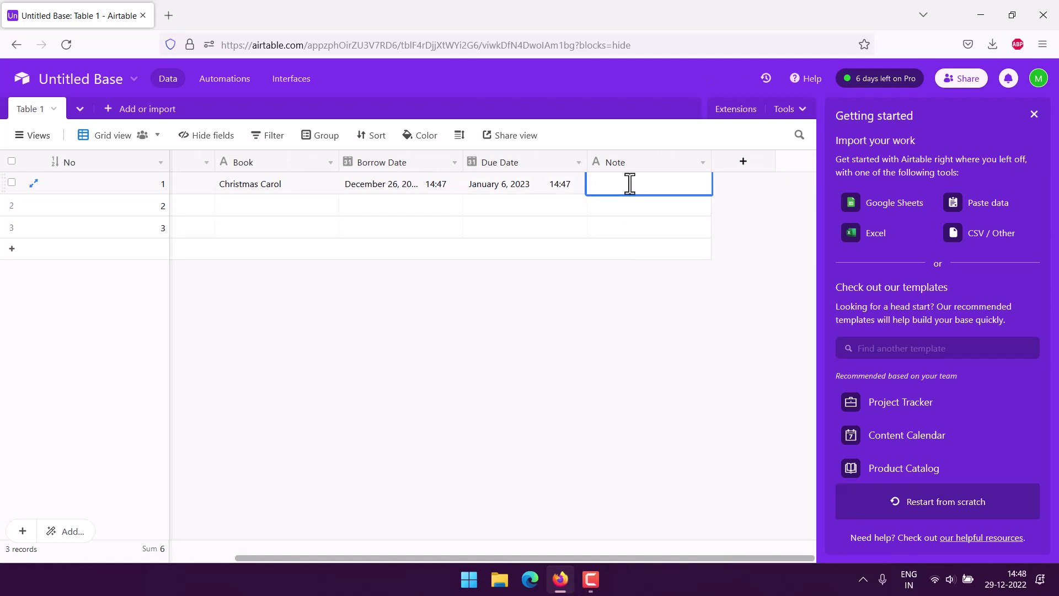
click(551, 301)
drag(442, 555, 135, 557)
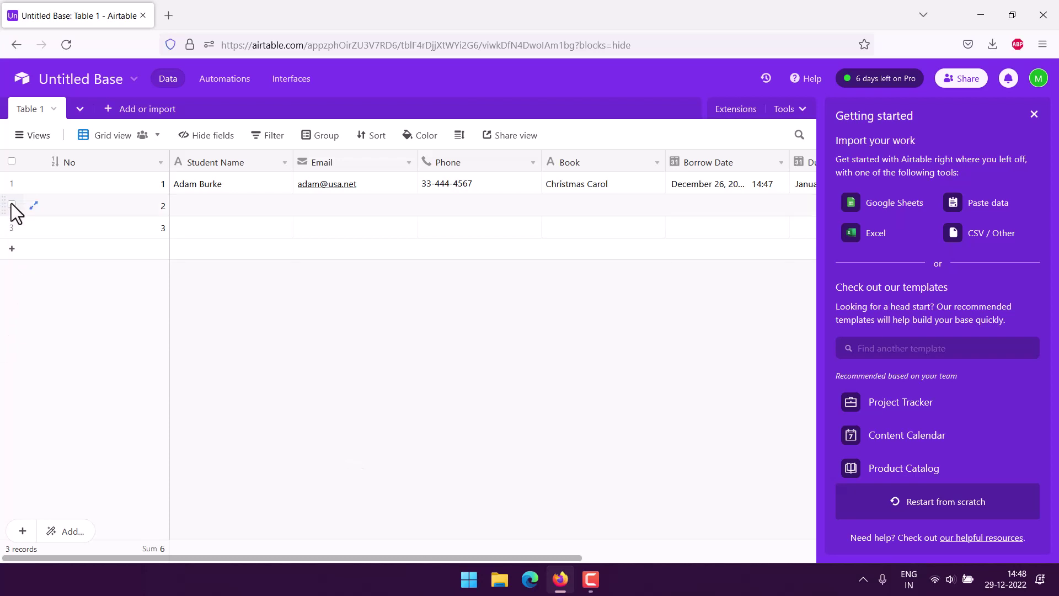
Set up a new Personal form view named 'Library Book Tracker'.
click(29, 136)
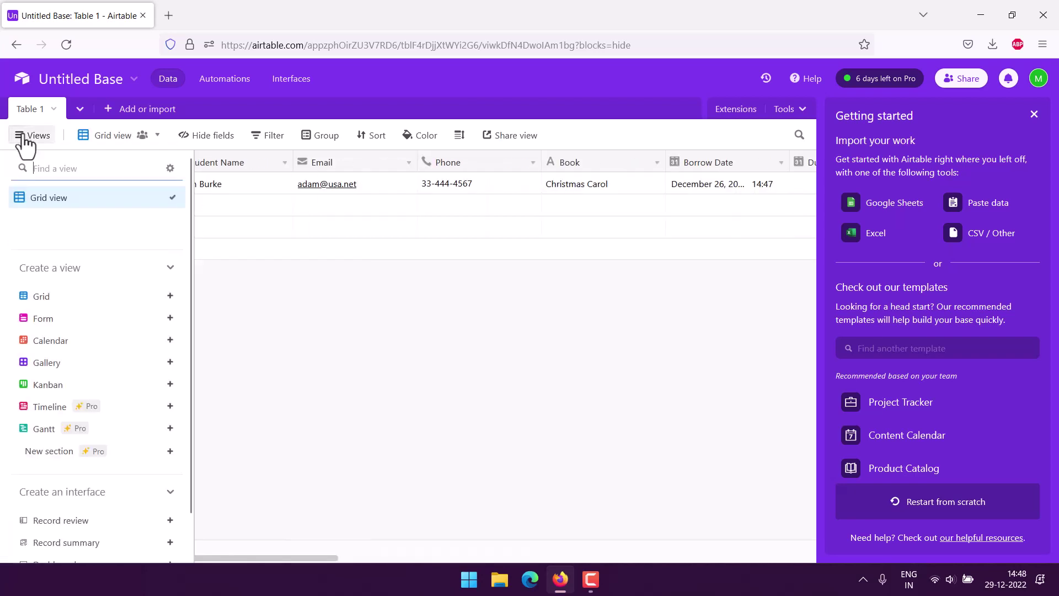
click(52, 339)
text(Form)
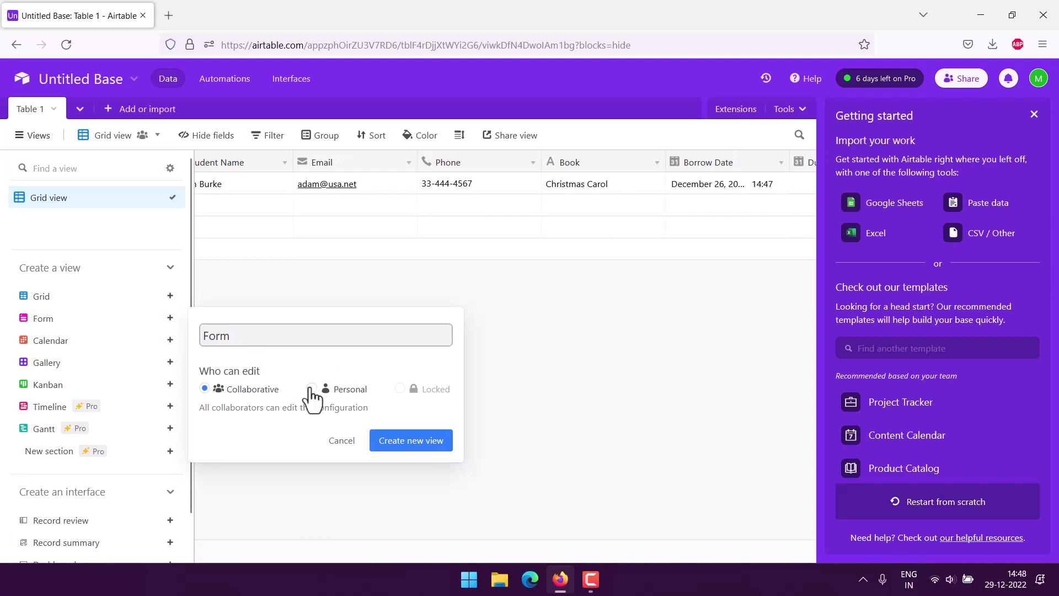
click(311, 389)
drag(230, 337, 189, 334)
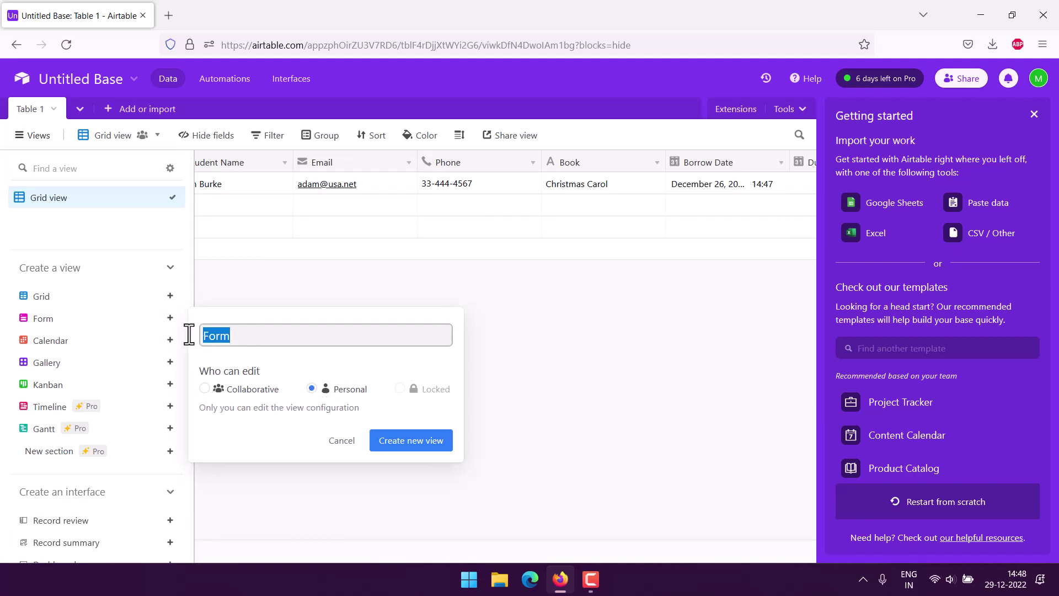
text(Library)
text( Book)
text( Tr)
key(BackSpace)
text(Tracker)
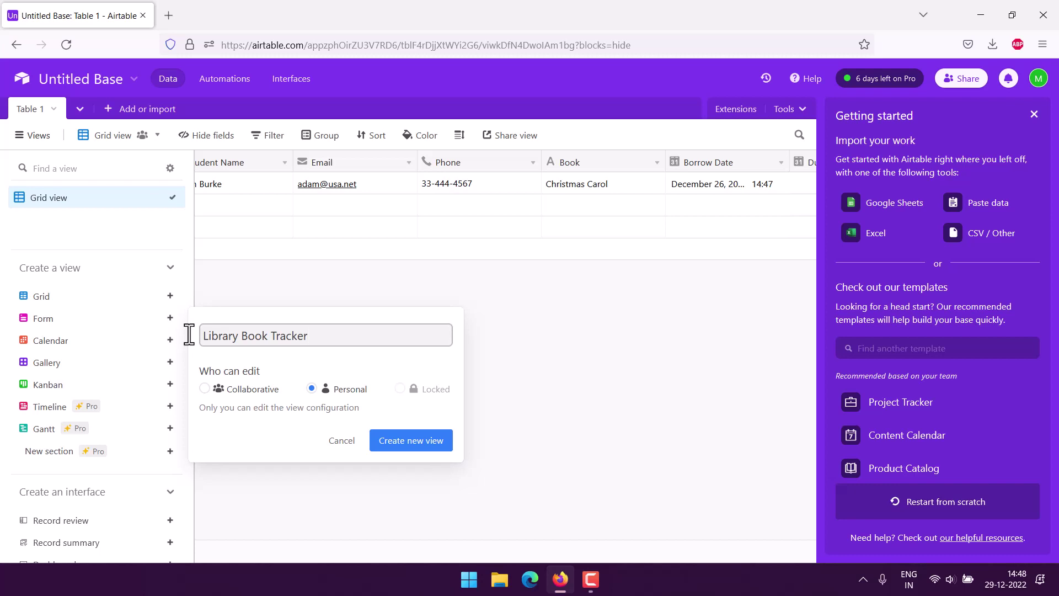
drag(319, 336, 201, 334)
key(ctrl+c)
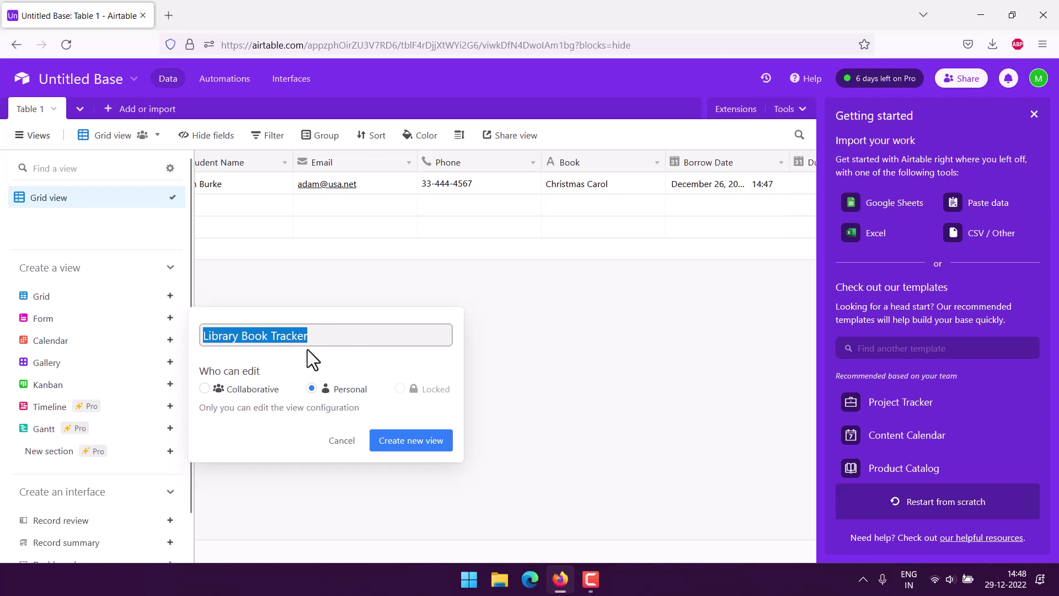
click(339, 355)
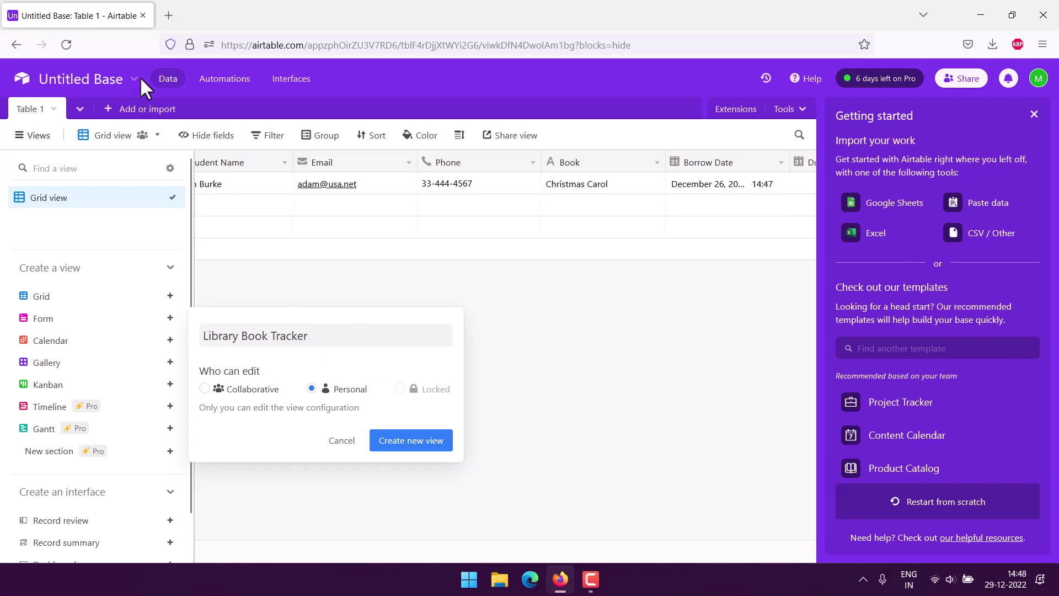
Create the form view and rename the base to 'Library Book Tracker'.
click(393, 444)
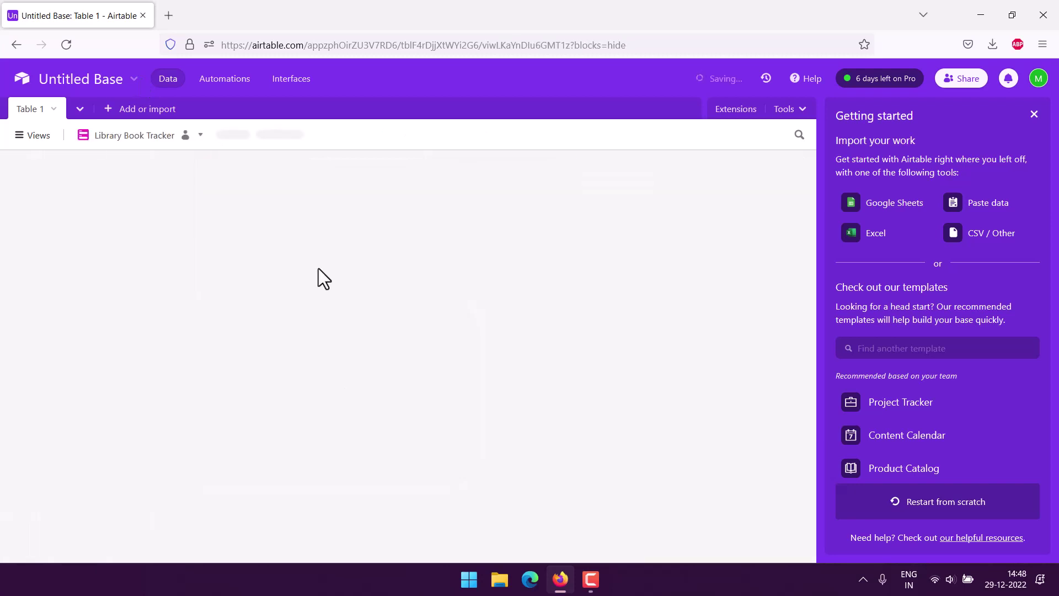
click(66, 80)
click(129, 117)
key(ctrl+a)
key(ctrl+v)
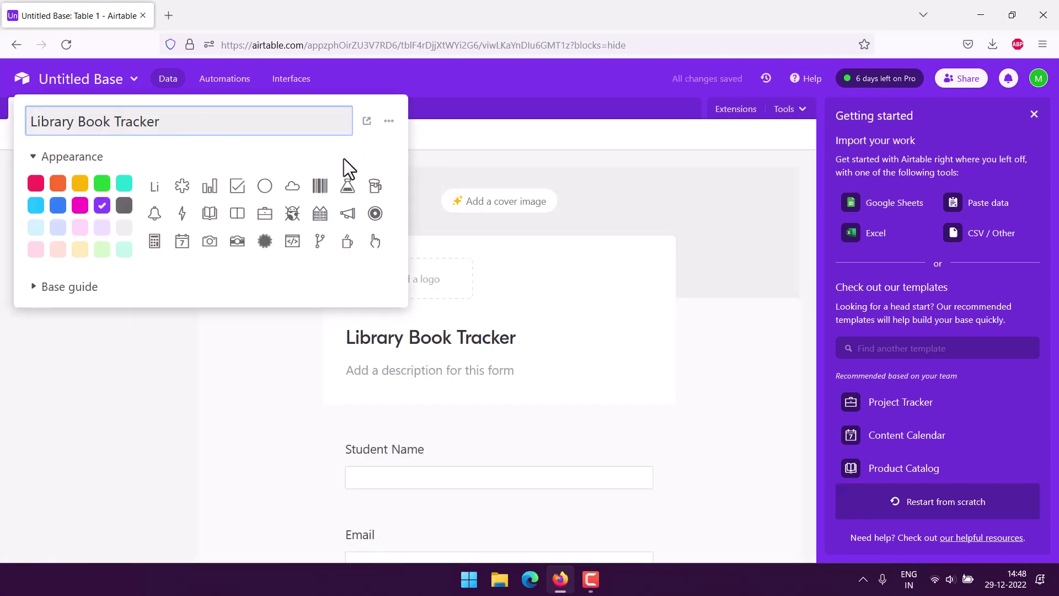
Give the base a book icon and set the form description 'Insert new book borrow entry!'.
click(211, 215)
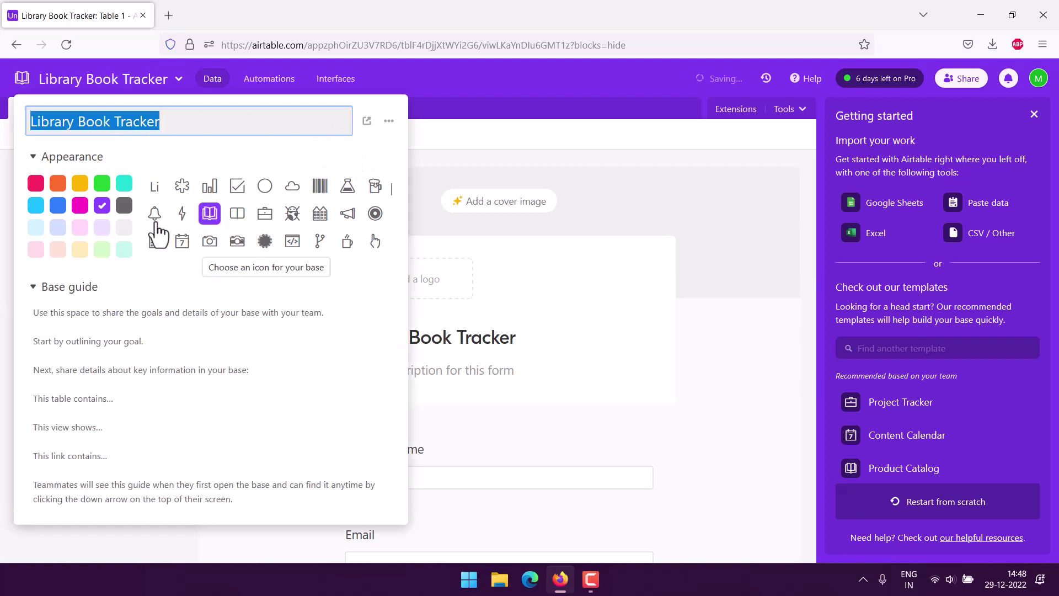
click(448, 131)
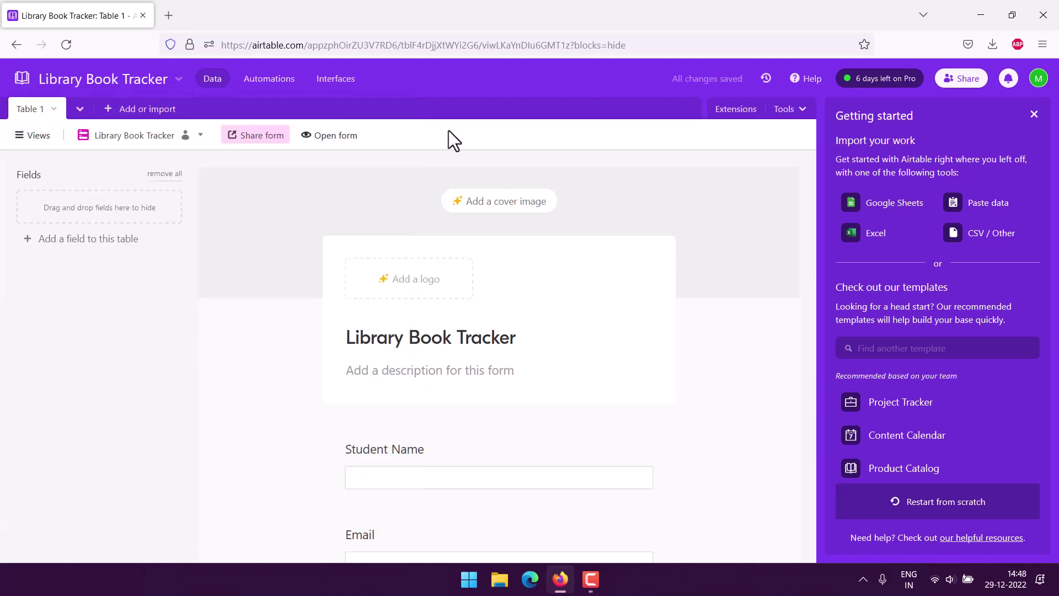
click(391, 367)
text(Insert new book bor)
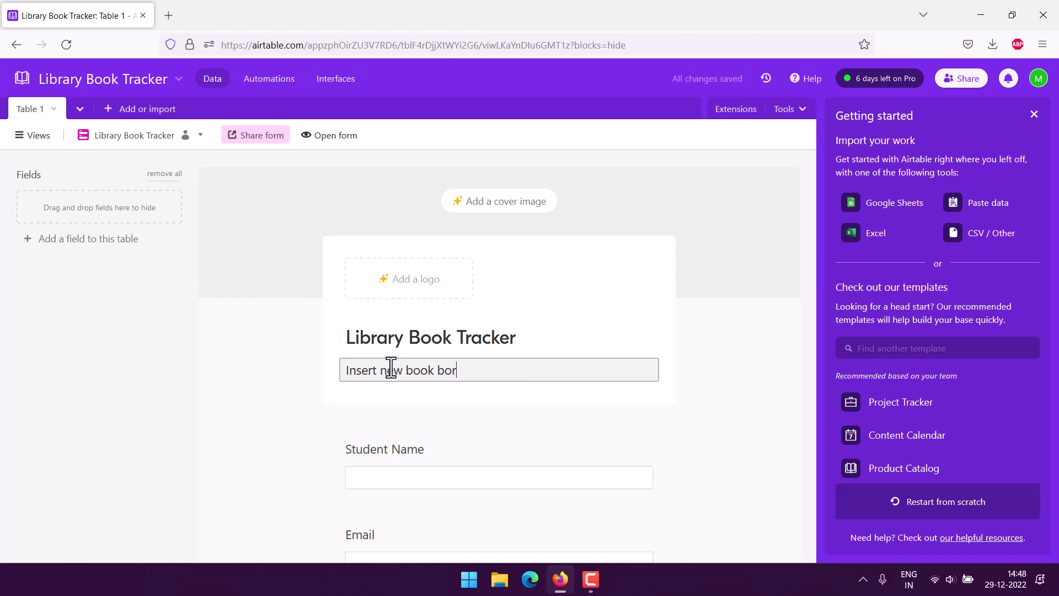
text(row entry!)
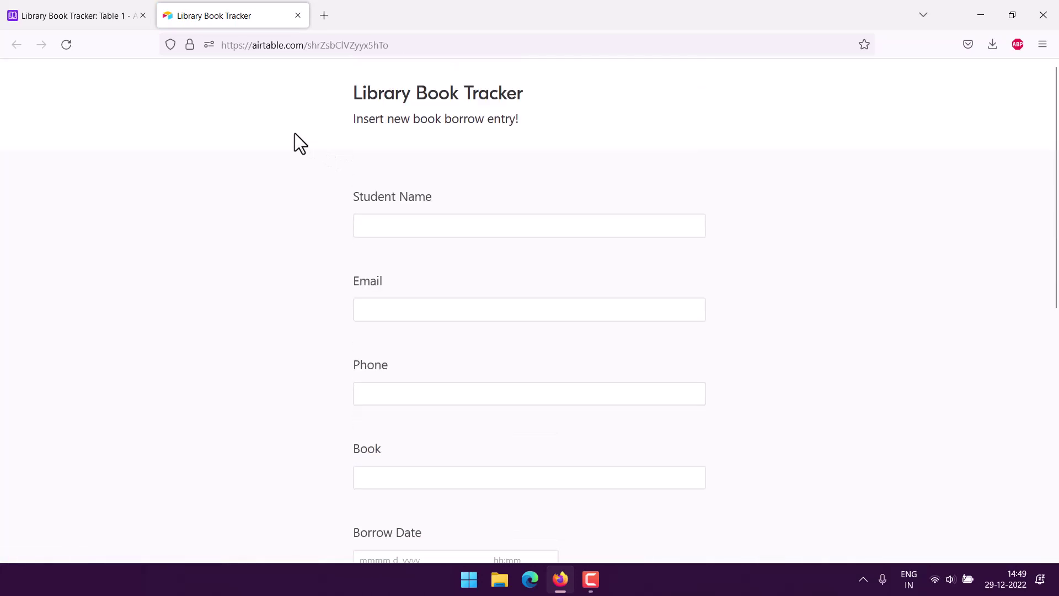
Fill in the form's student name, email address and phone number answers.
click(402, 226)
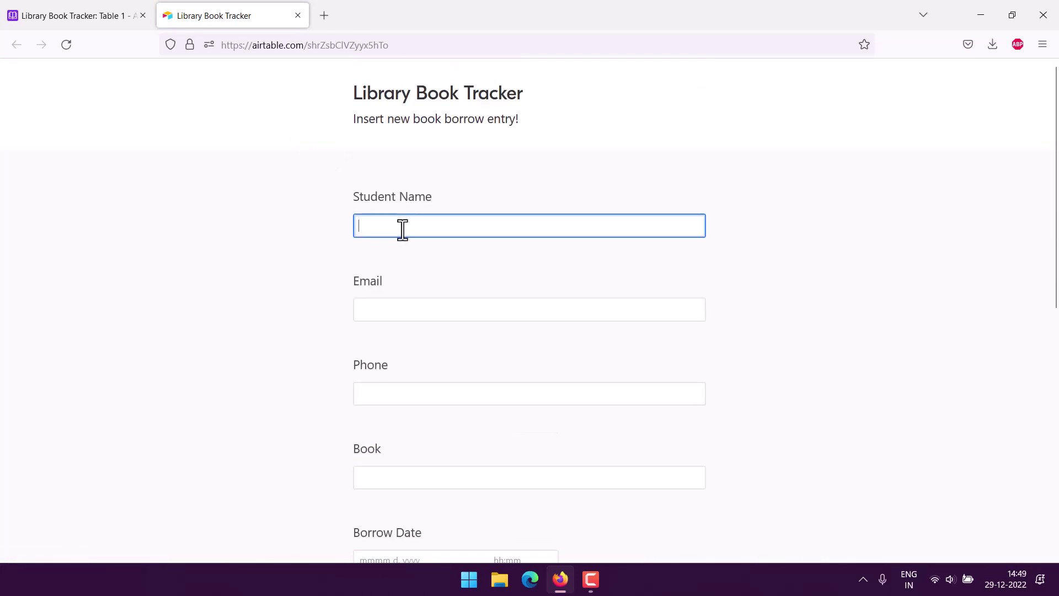
key(Tab)
key(Tab)
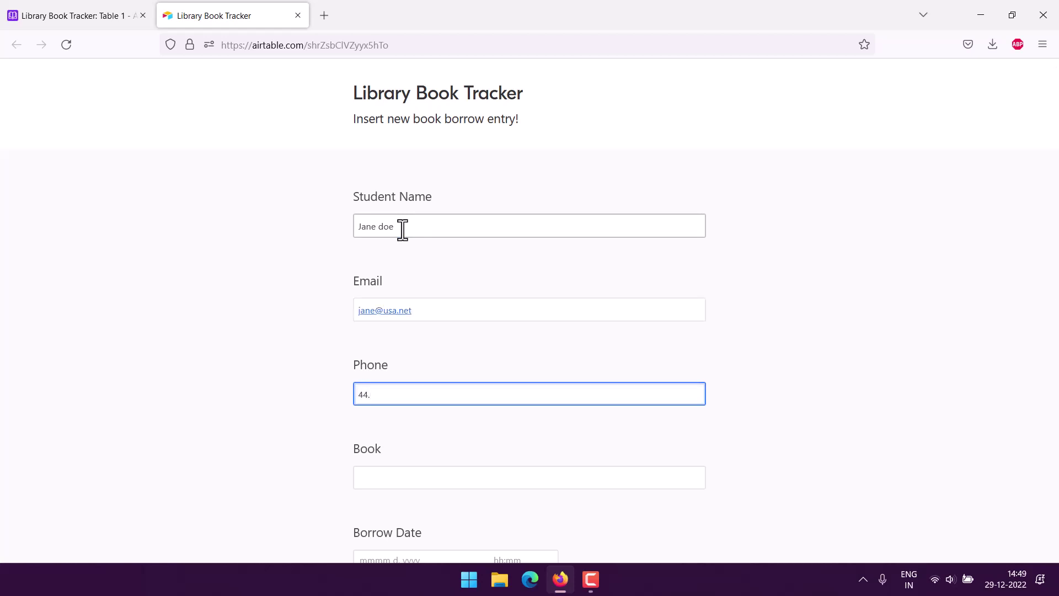
key(BackSpace)
Enter book '33 laws of power', borrow date December 27, 2022, due date January 7, 2023.
scroll(391, 270, down, 3)
click(374, 325)
text(33)
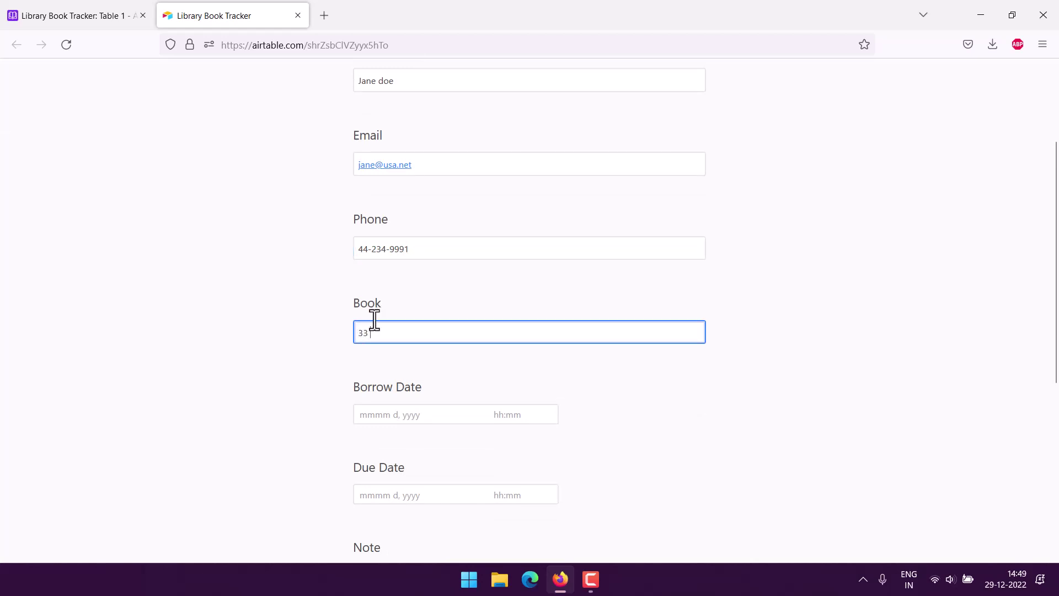
text( laws of power)
scroll(384, 306, down, 3)
click(383, 269)
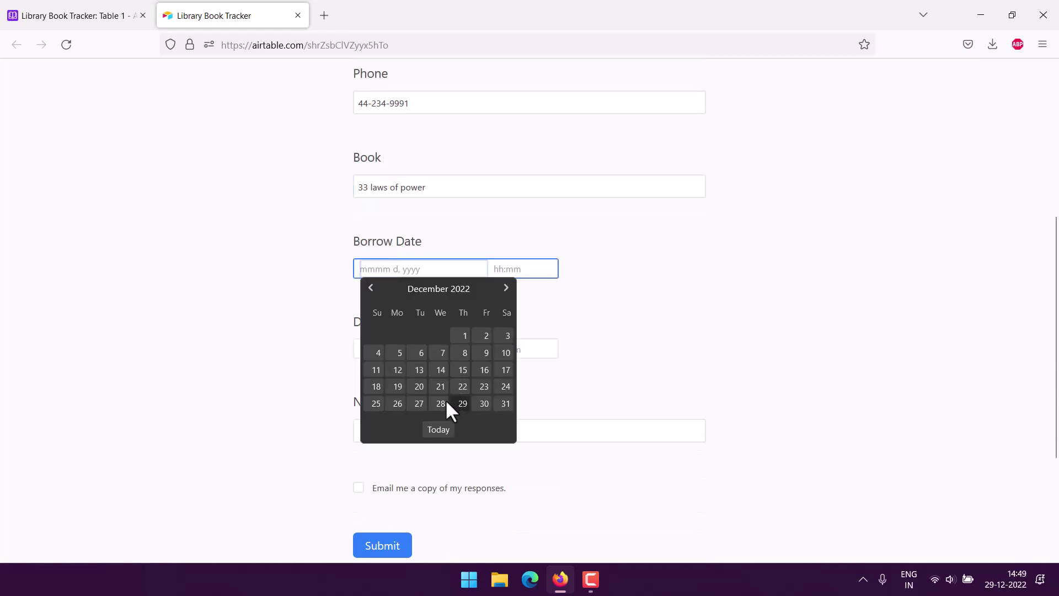
click(426, 405)
click(436, 349)
click(505, 369)
click(506, 416)
scroll(413, 386, down, 2)
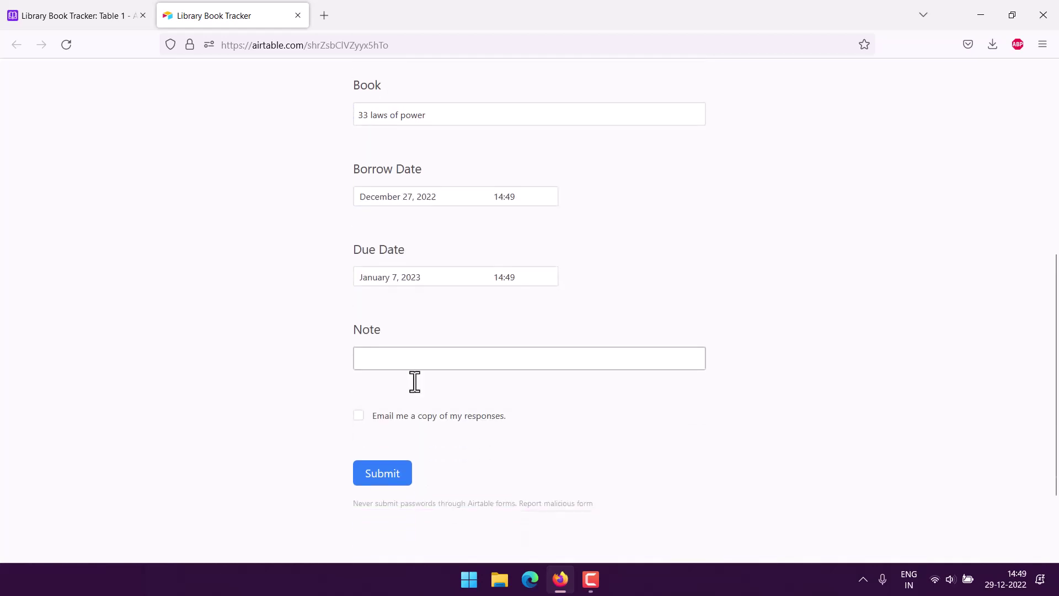
click(382, 359)
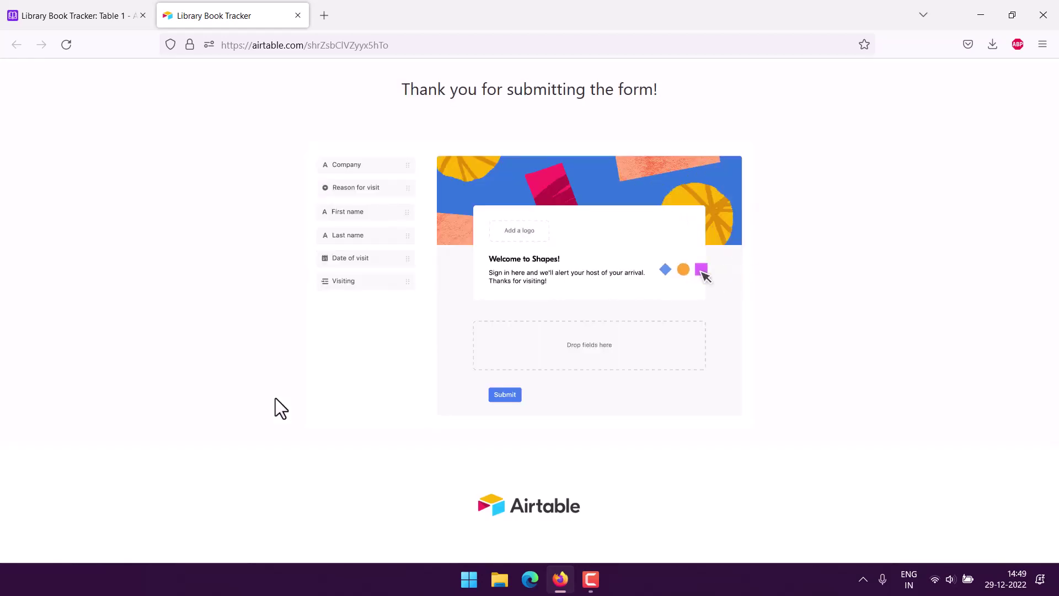
Switch back to the Grid view showing record 4, '33 laws of power', and close the Getting started panel.
click(65, 5)
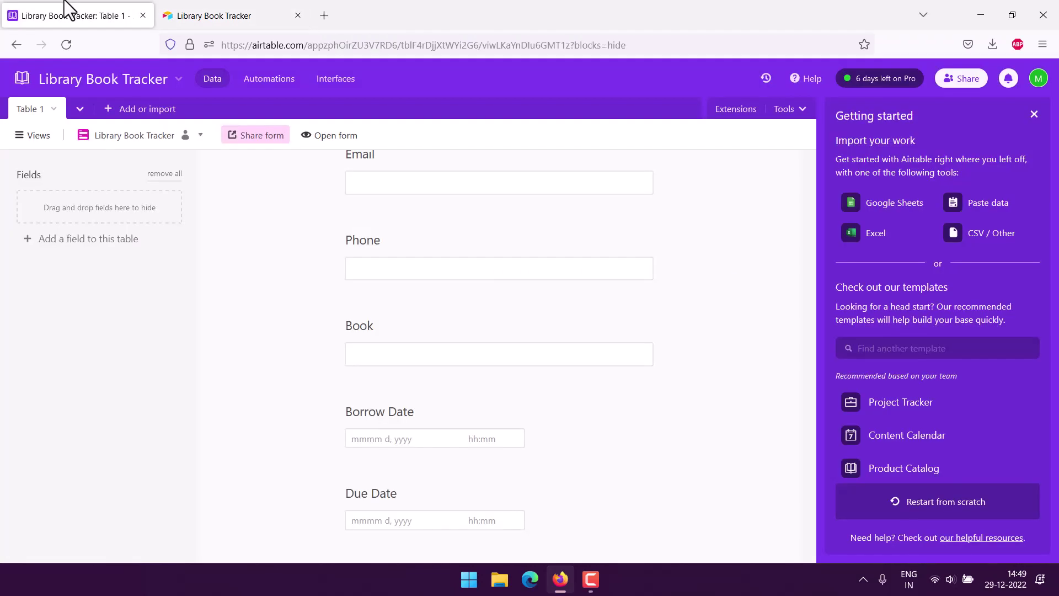
click(25, 138)
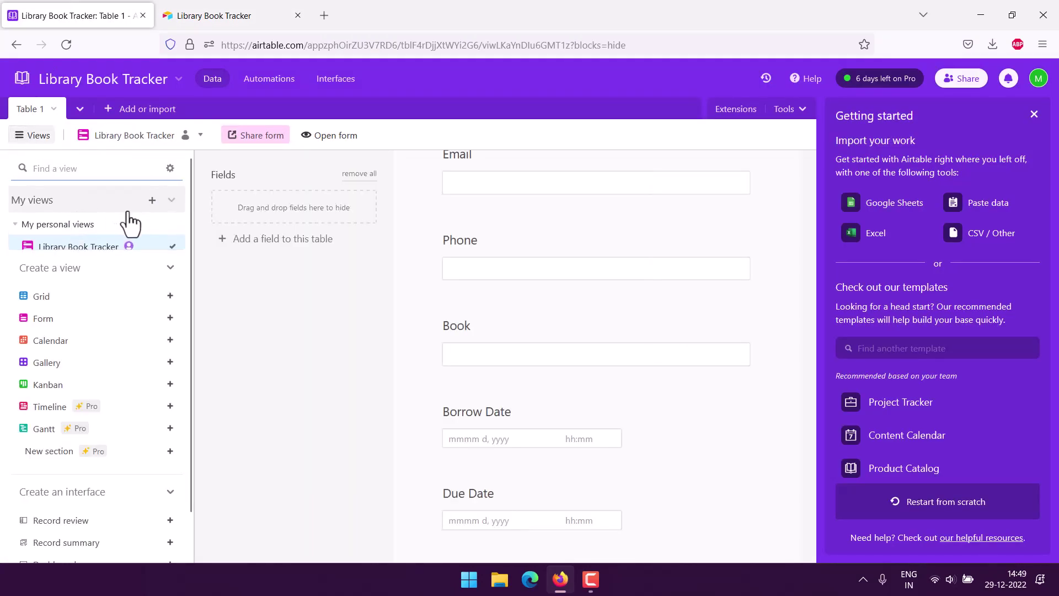
click(76, 199)
scroll(72, 213, down, 1)
click(69, 205)
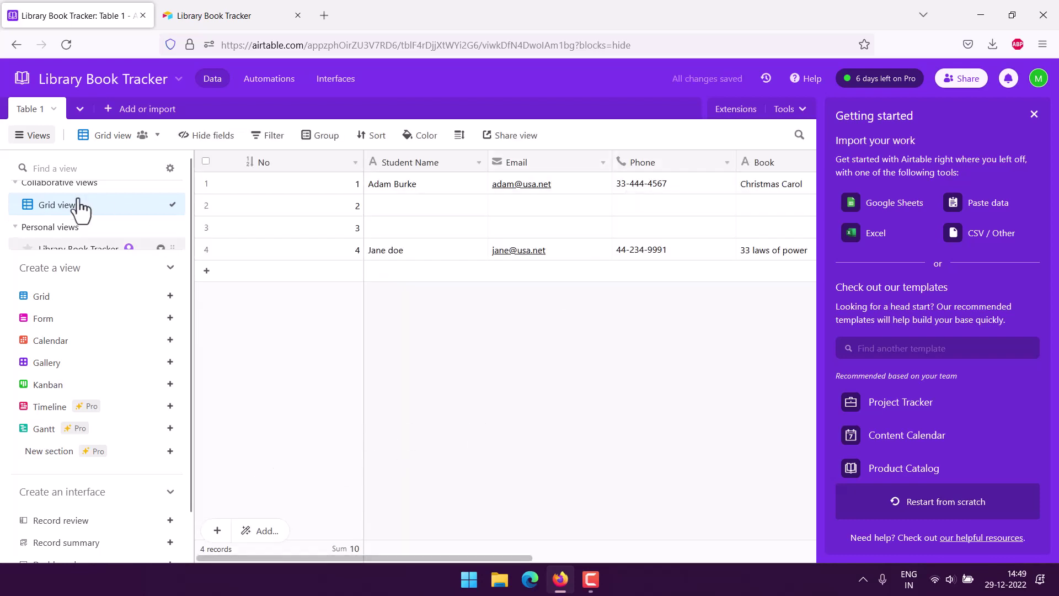
click(25, 137)
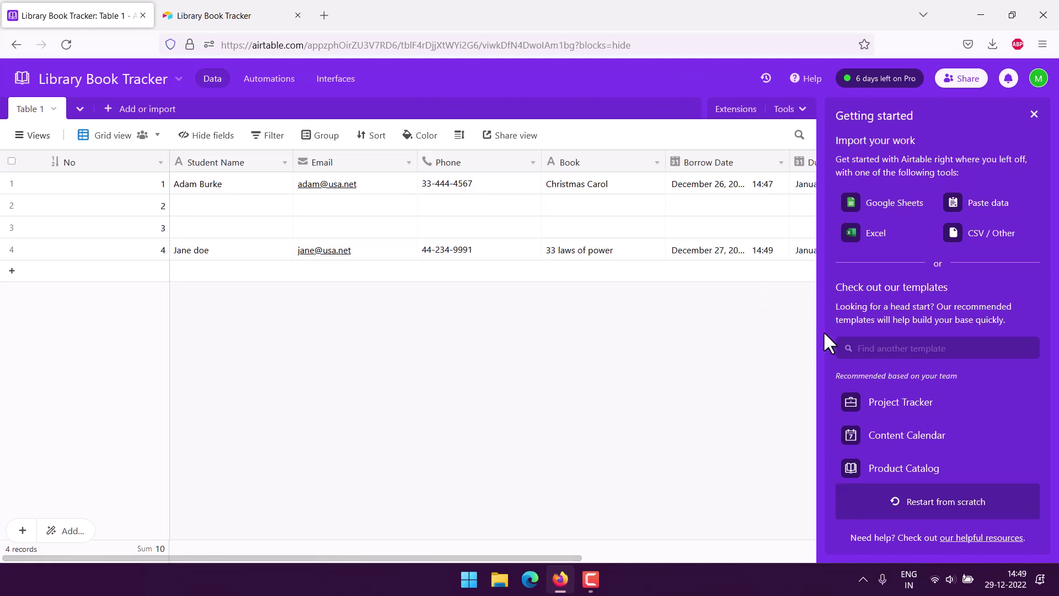
click(1033, 115)
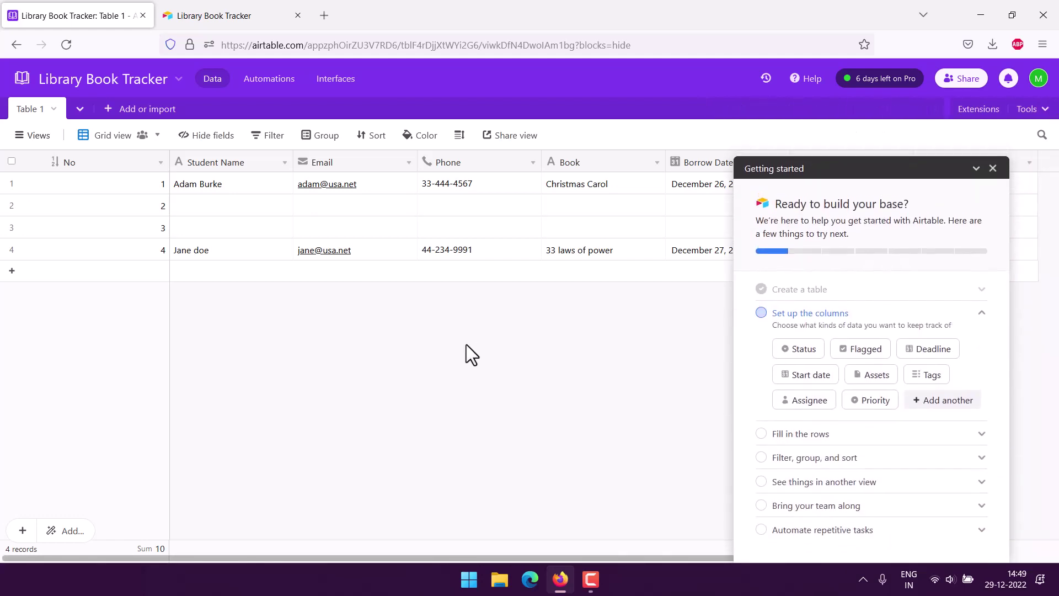
click(995, 167)
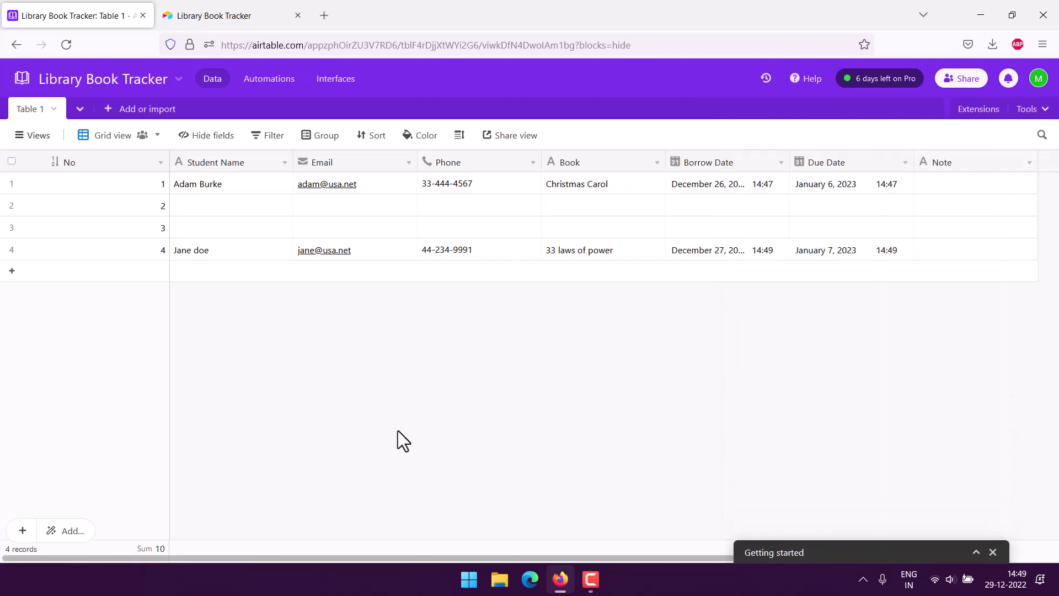